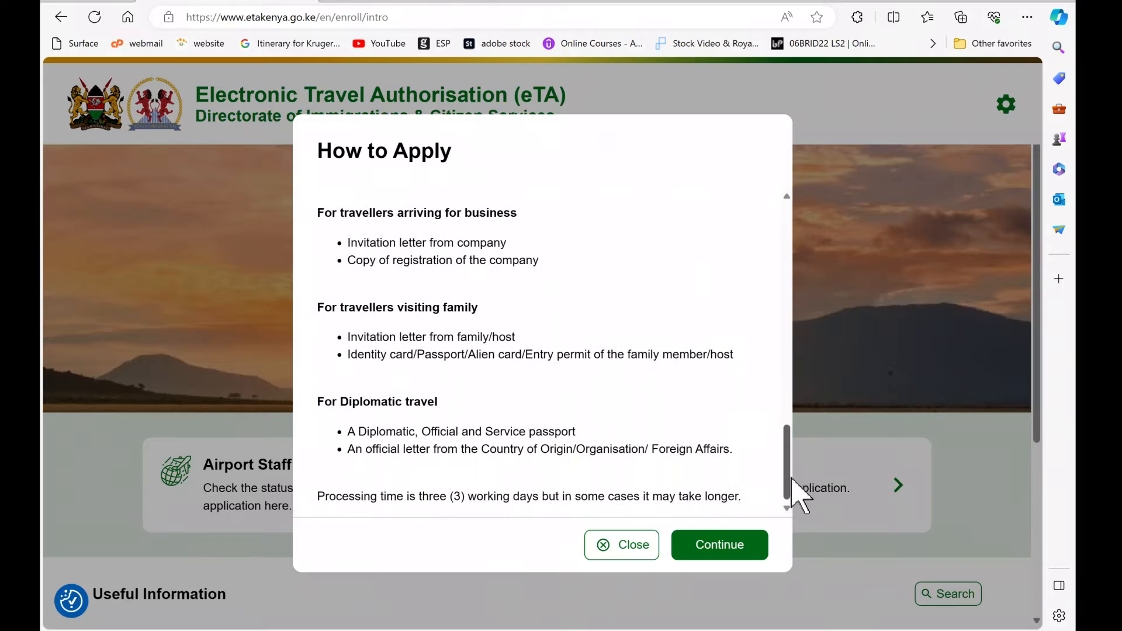
Step: Accept the Declaration of Consent by ticking 'I have read and agreed to the above'
{"action": "left_click", "coordinate": [710, 552]}
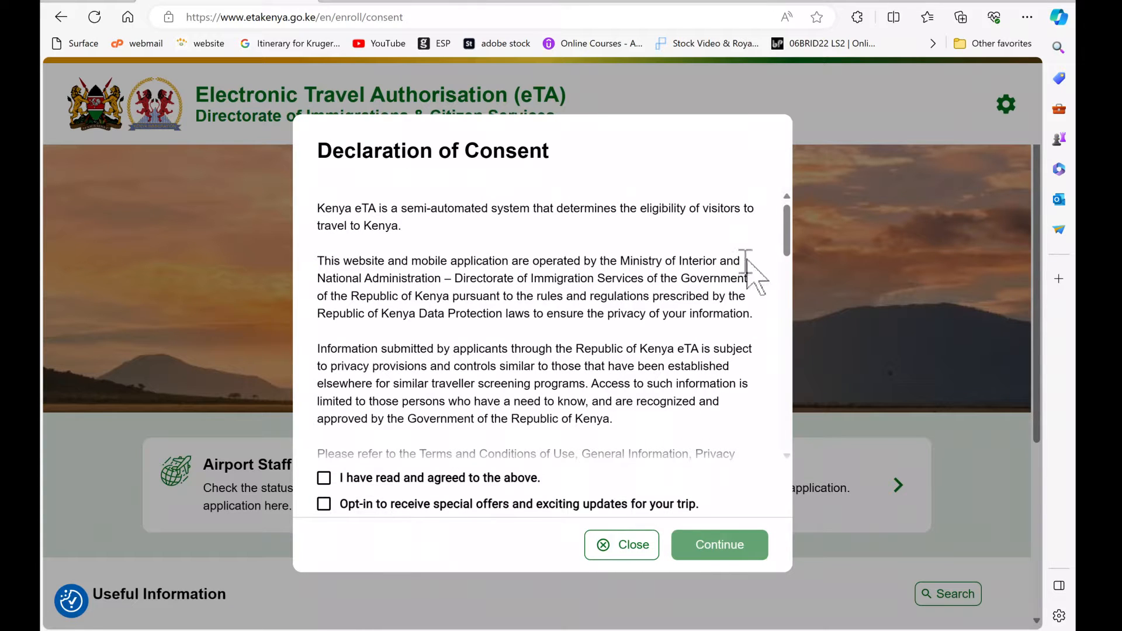
{"action": "left_click_drag", "start_coordinate": [790, 244], "coordinate": [785, 450]}
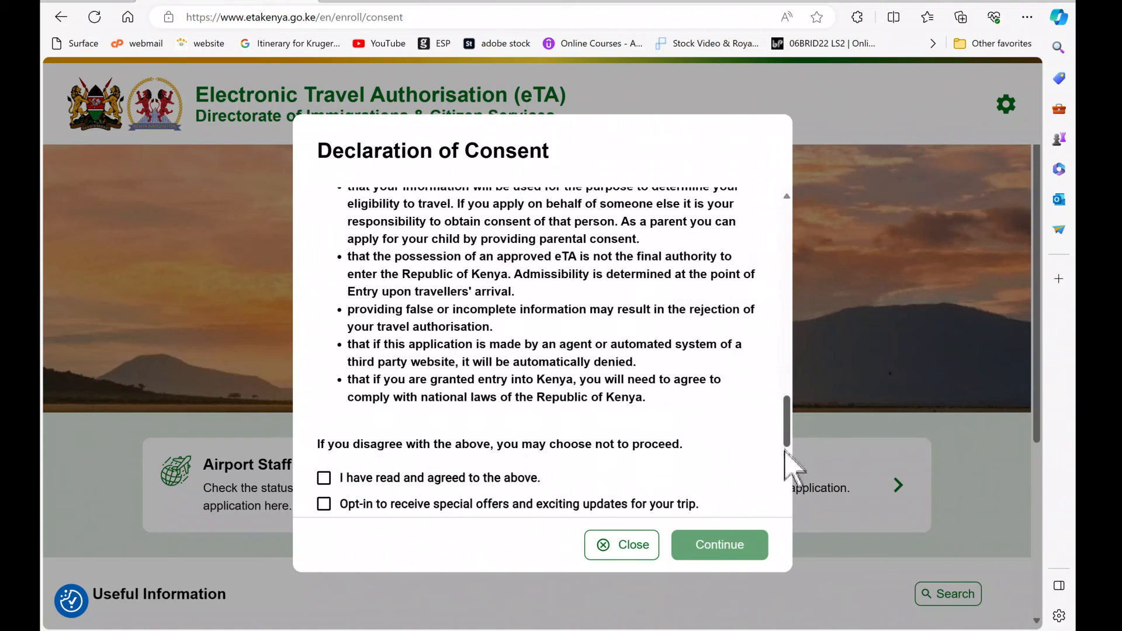
{"action": "left_click", "coordinate": [325, 479]}
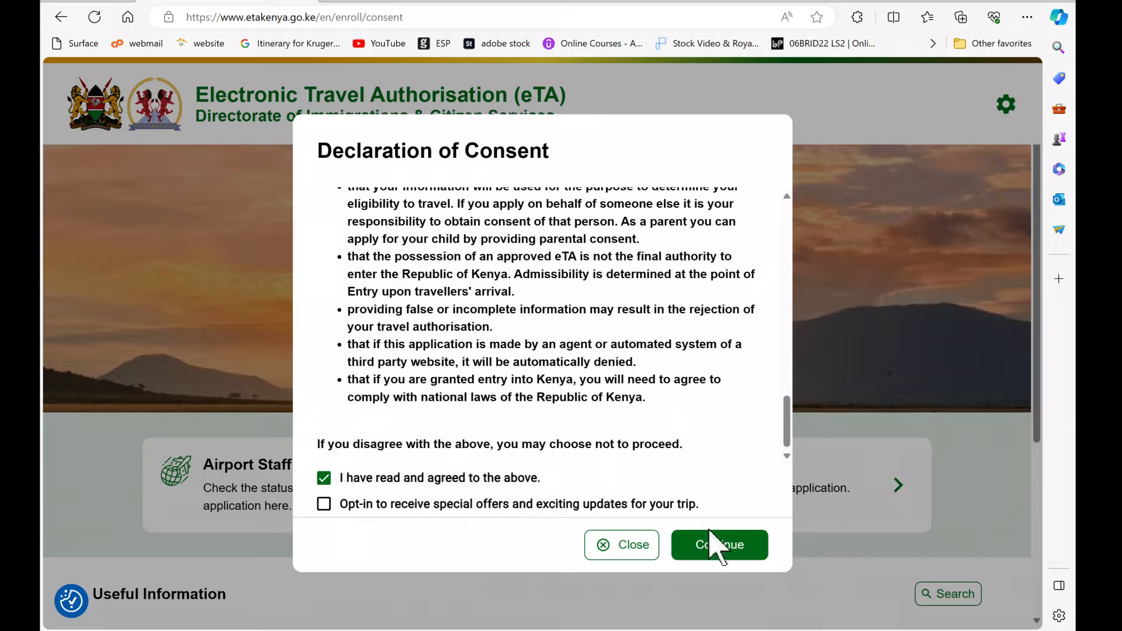
{"action": "left_click", "coordinate": [719, 549]}
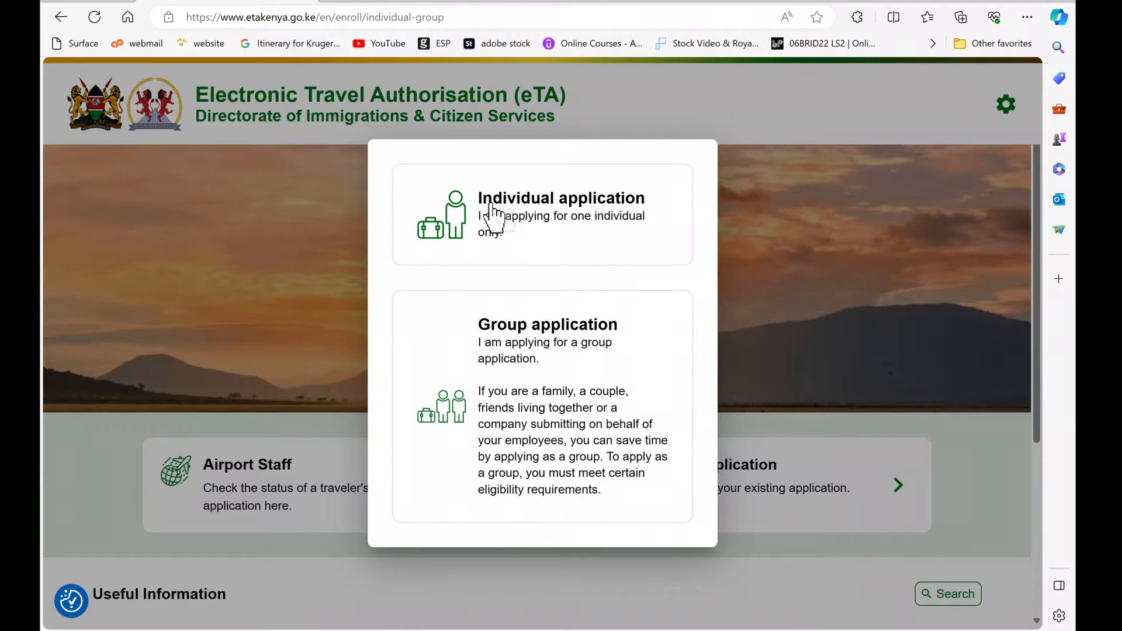
Step: Choose the Group application and read through its family and couples eligibility checklist
{"action": "left_click", "coordinate": [527, 358]}
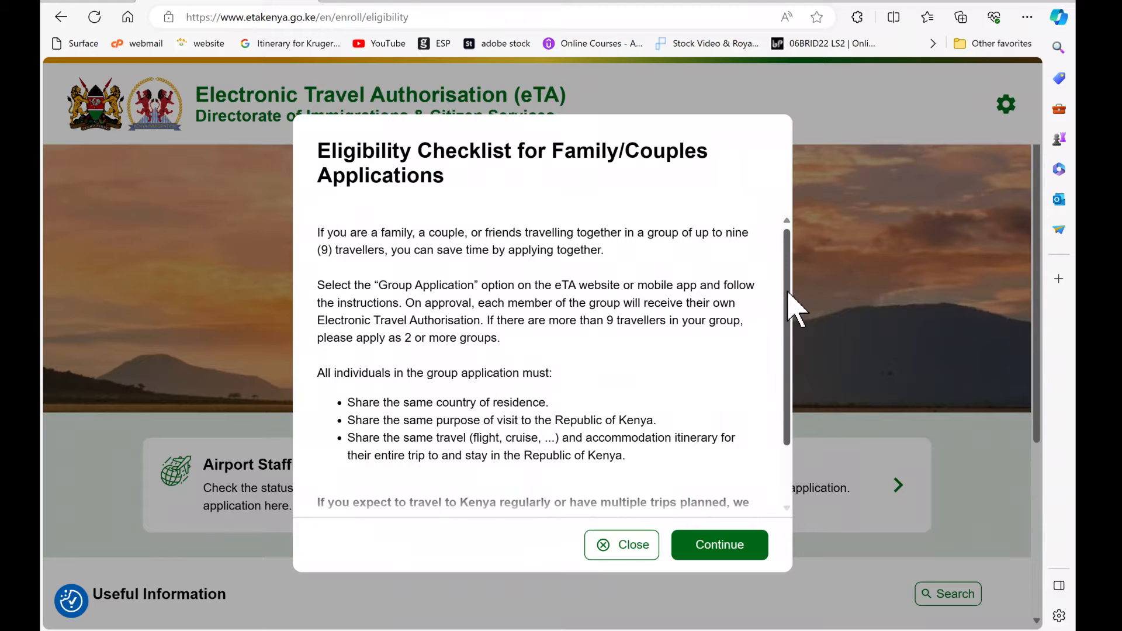
{"action": "scroll", "coordinate": [792, 313], "scroll_direction": "down", "scroll_amount": 1}
{"action": "scroll", "coordinate": [795, 344], "scroll_direction": "down", "scroll_amount": 1}
{"action": "scroll", "coordinate": [792, 313], "scroll_direction": "down", "scroll_amount": 1}
{"action": "scroll", "coordinate": [798, 357], "scroll_direction": "down", "scroll_amount": 1}
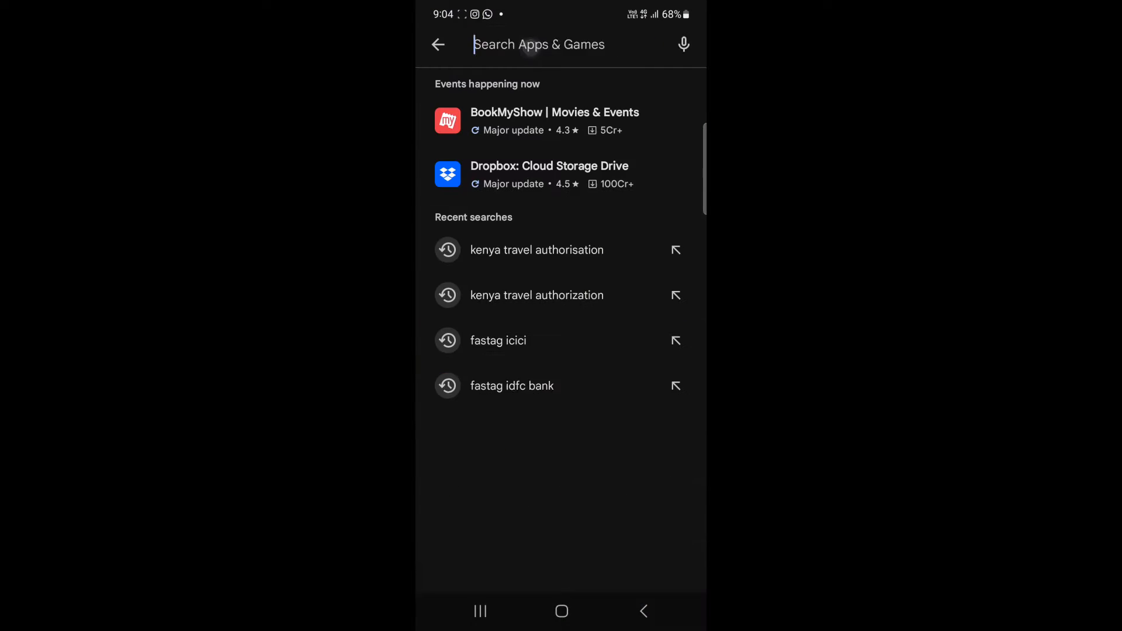
Step: Search Google Play for 'kenya travel' apps, then continue past the eligibility checklist
{"action": "type", "text": "kenya travel"}
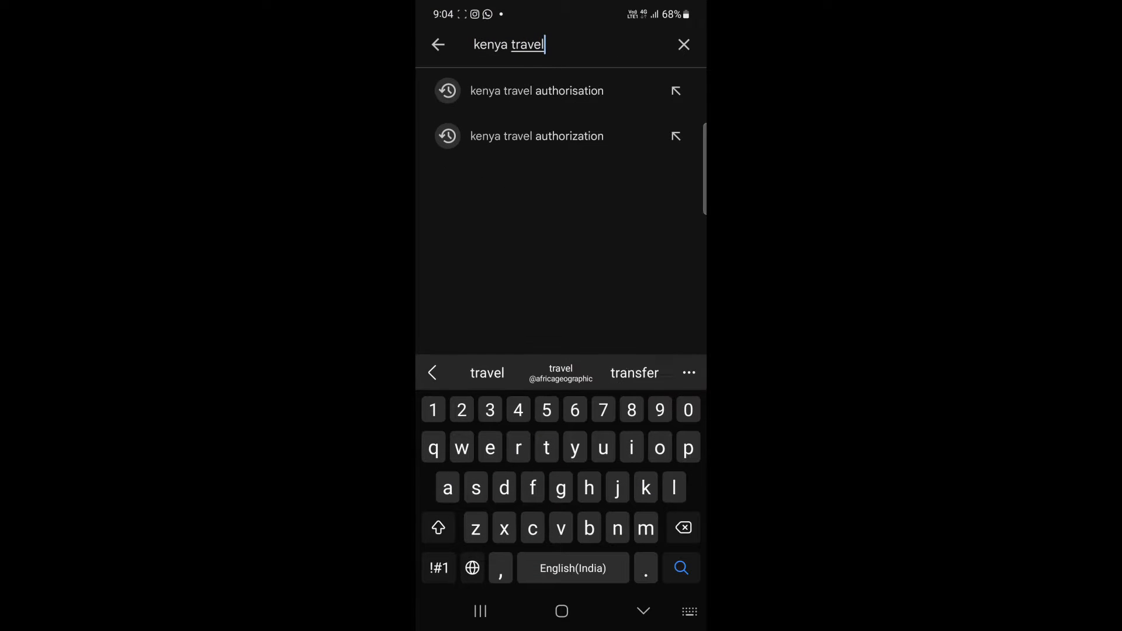
{"action": "left_click", "coordinate": [536, 91]}
{"action": "scroll", "coordinate": [614, 436], "scroll_direction": "down", "scroll_amount": 6}
{"action": "scroll", "coordinate": [628, 401], "scroll_direction": "down", "scroll_amount": 10}
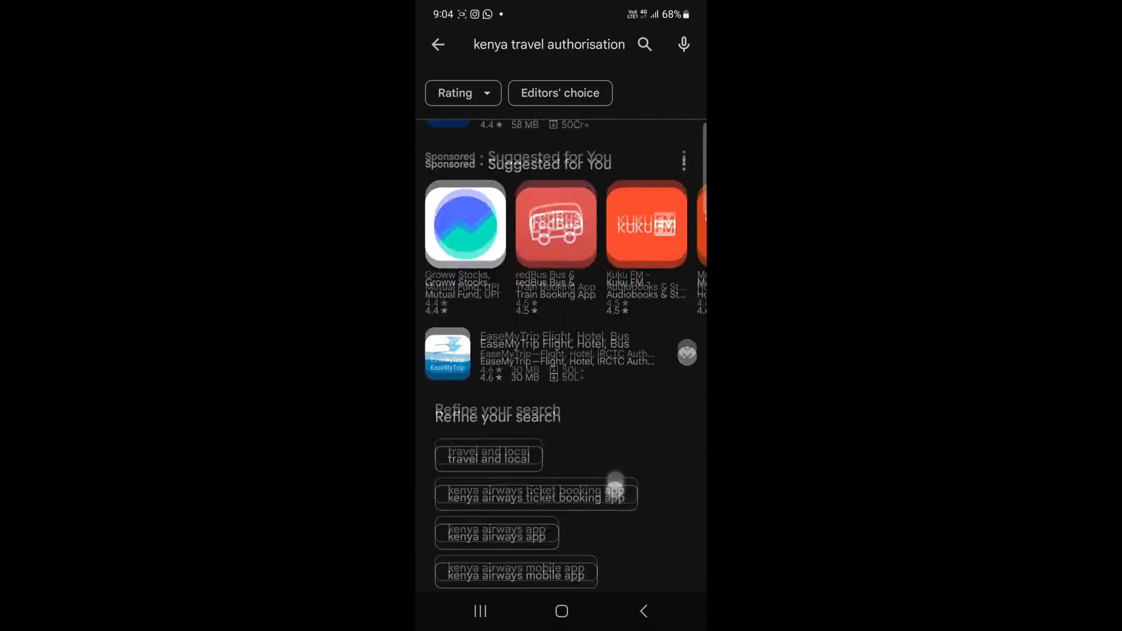
{"action": "scroll", "coordinate": [626, 397], "scroll_direction": "down", "scroll_amount": 15}
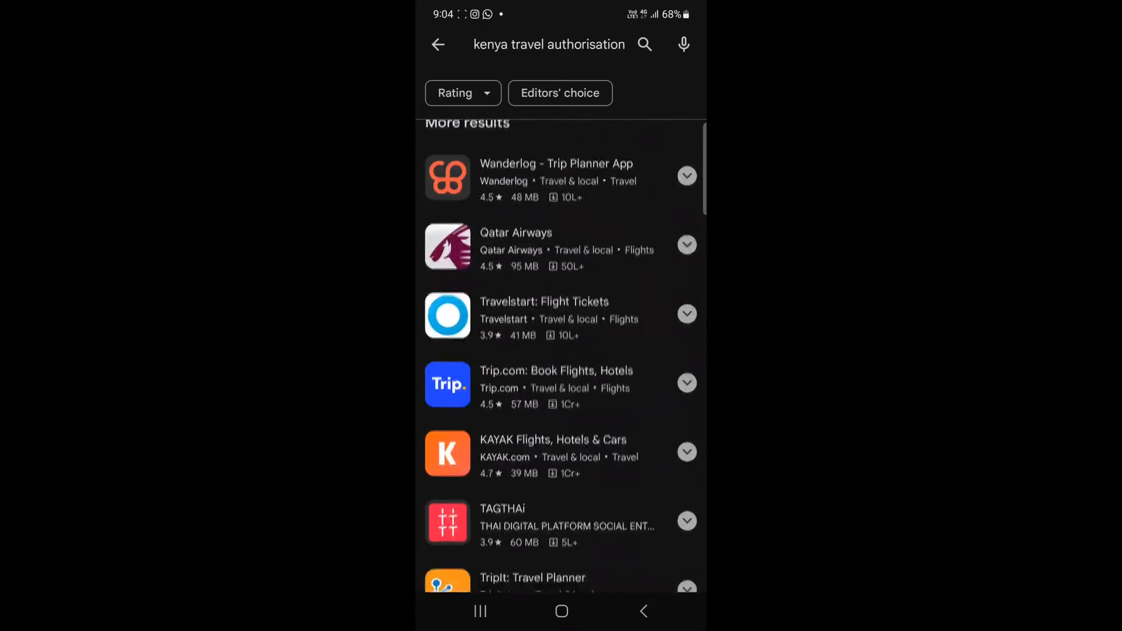
{"action": "scroll", "coordinate": [616, 405], "scroll_direction": "down", "scroll_amount": 15}
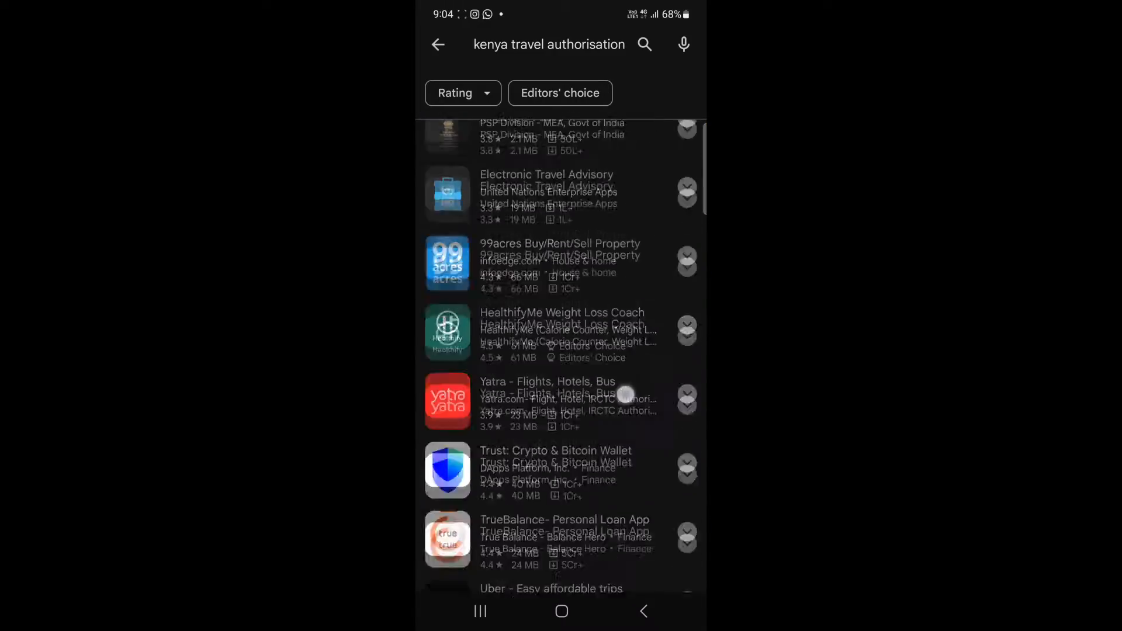
{"action": "scroll", "coordinate": [603, 439], "scroll_direction": "down", "scroll_amount": 5}
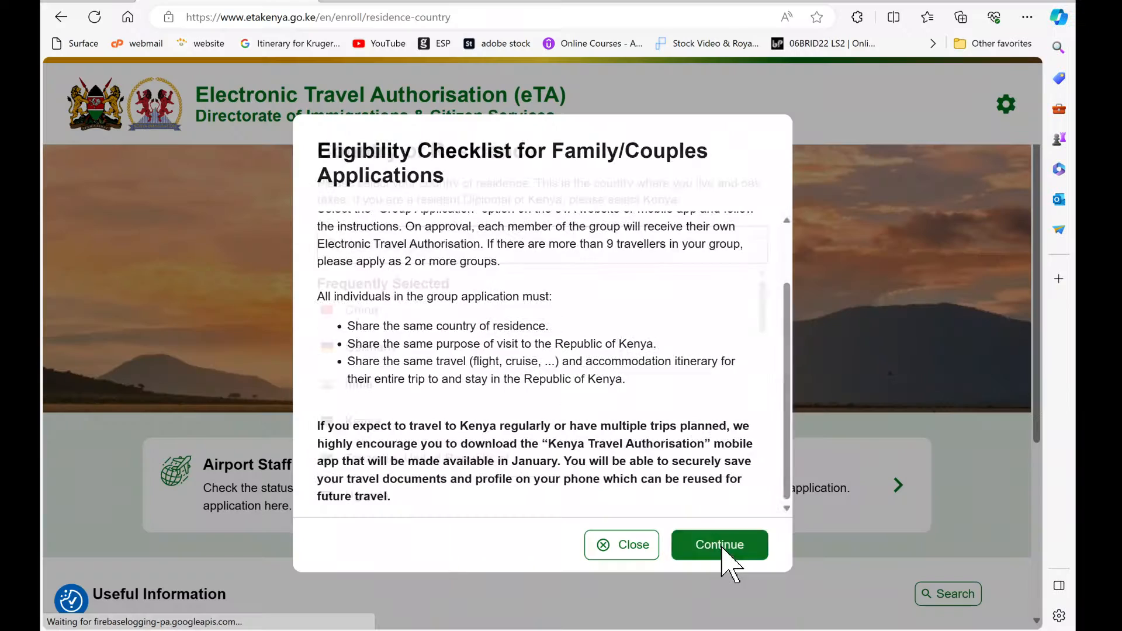
{"action": "left_click", "coordinate": [720, 544]}
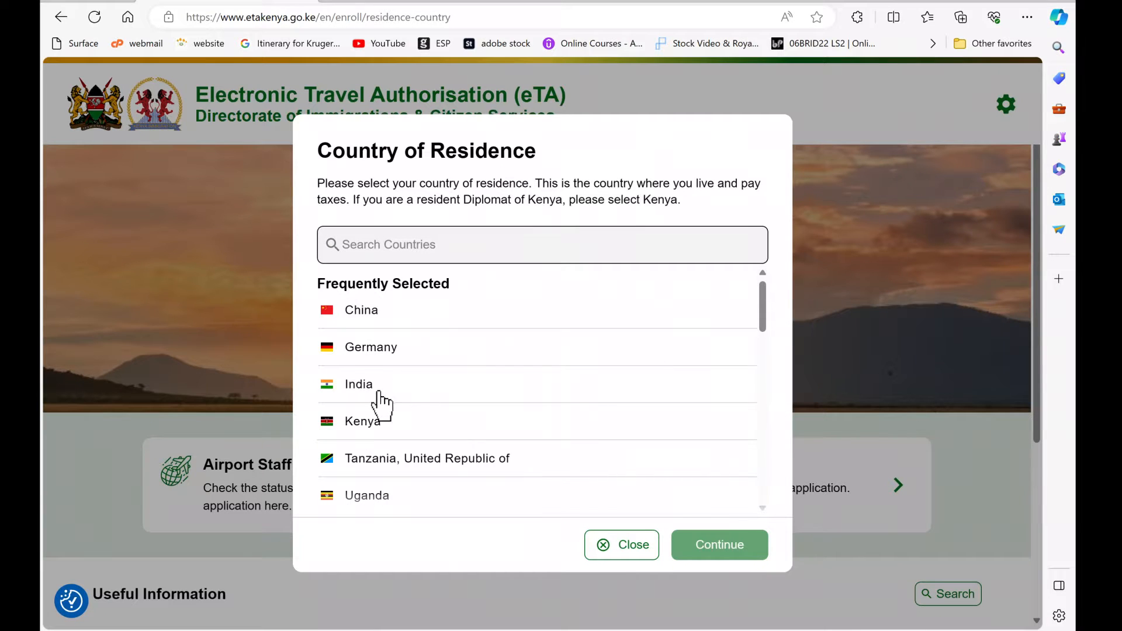
Step: Set residence to India, purpose of visit to Tourism, and arrival date to 27 Jan 2024
{"action": "left_click", "coordinate": [380, 397]}
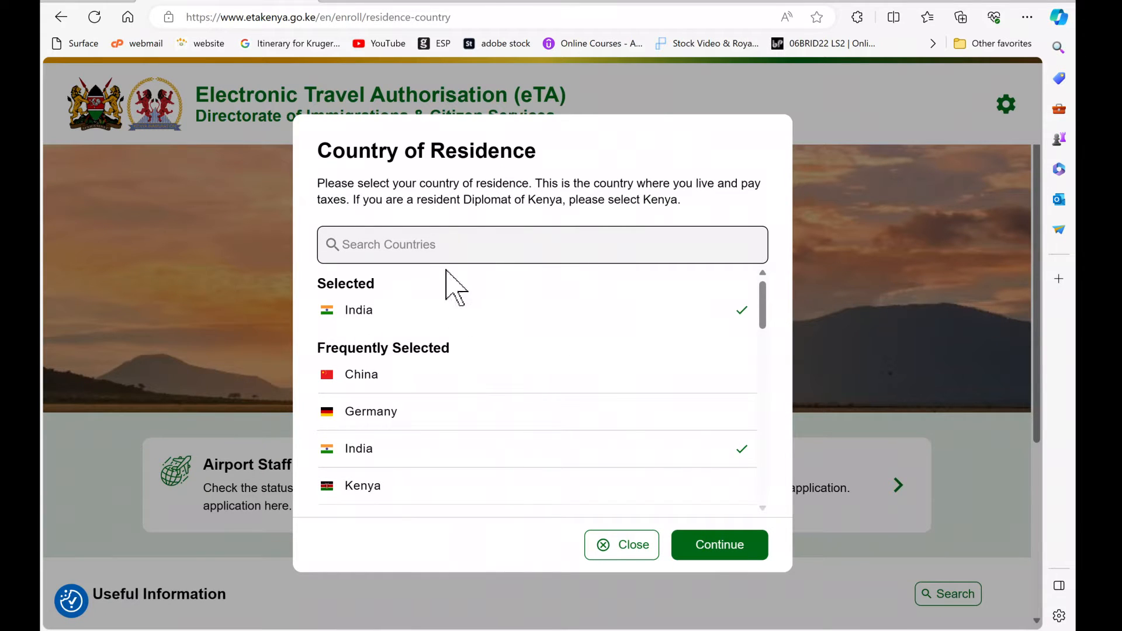
{"action": "left_click", "coordinate": [716, 552]}
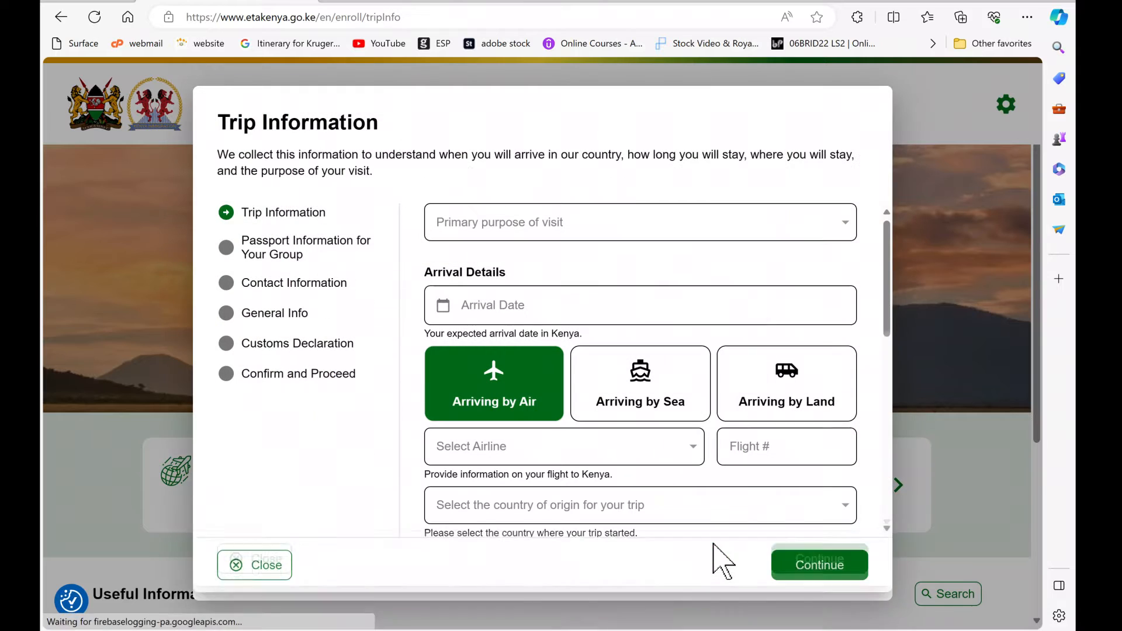
{"action": "left_click", "coordinate": [848, 225]}
{"action": "left_click", "coordinate": [462, 274]}
{"action": "left_click", "coordinate": [475, 330]}
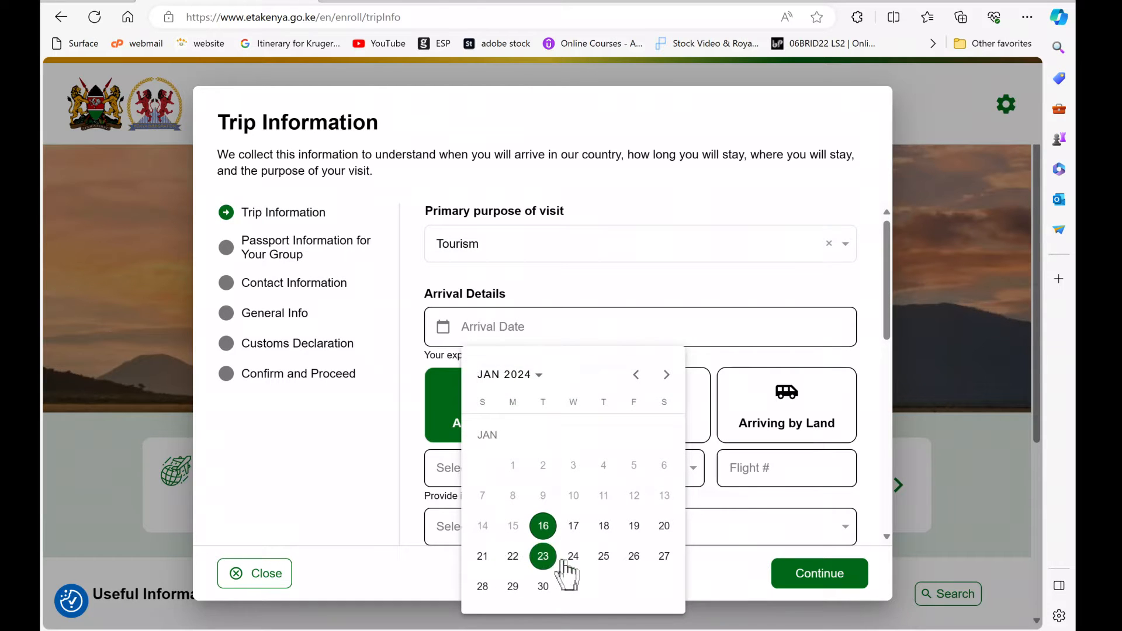
{"action": "left_click", "coordinate": [665, 557]}
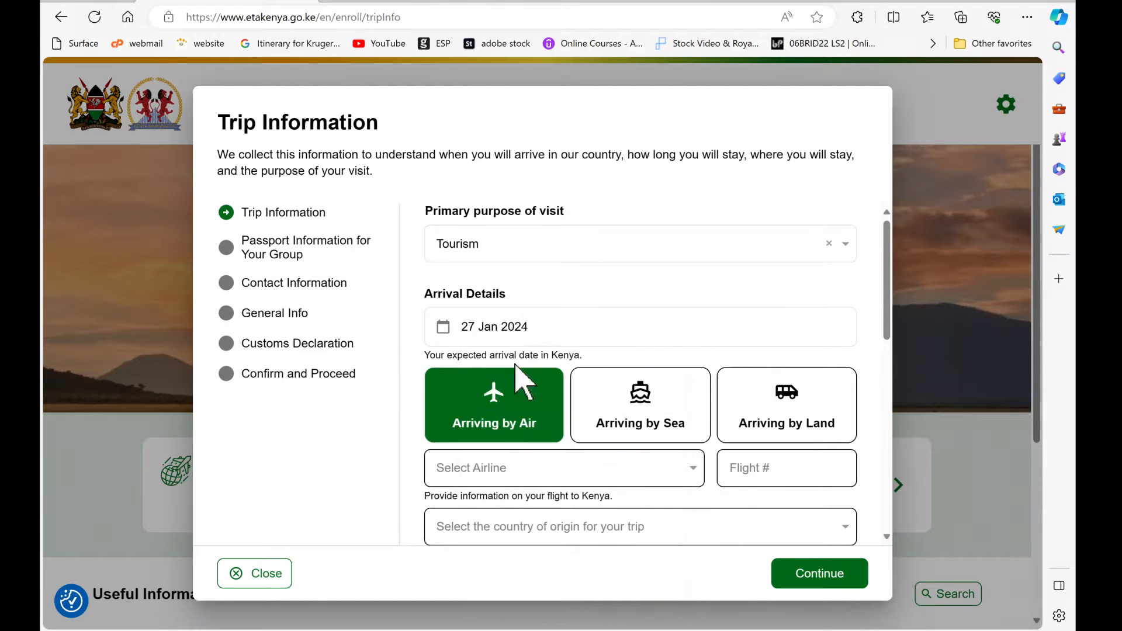
Step: Choose IndiGo flight 1853 as the arrival airline and bring up the trip origin countries
{"action": "left_click_drag", "start_coordinate": [884, 304], "coordinate": [885, 353]}
{"action": "left_click", "coordinate": [696, 364]}
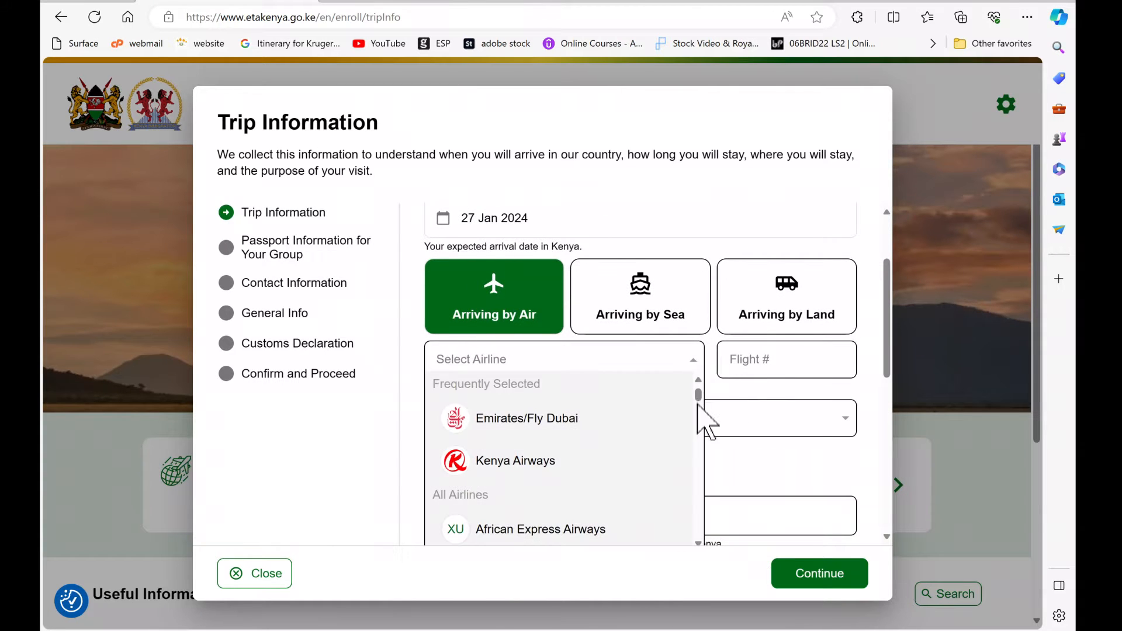
{"action": "left_click_drag", "start_coordinate": [698, 396], "coordinate": [701, 476]}
{"action": "left_click", "coordinate": [465, 418]}
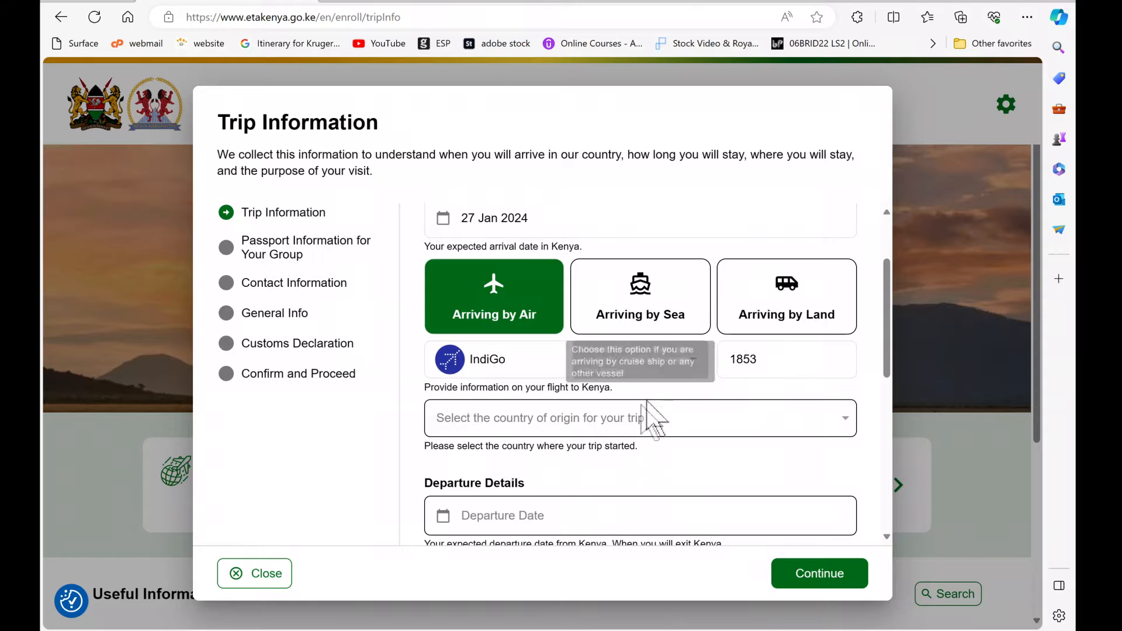
{"action": "left_click", "coordinate": [841, 421]}
{"action": "left_click_drag", "start_coordinate": [888, 363], "coordinate": [889, 393]}
{"action": "left_click_drag", "start_coordinate": [870, 333], "coordinate": [887, 339]}
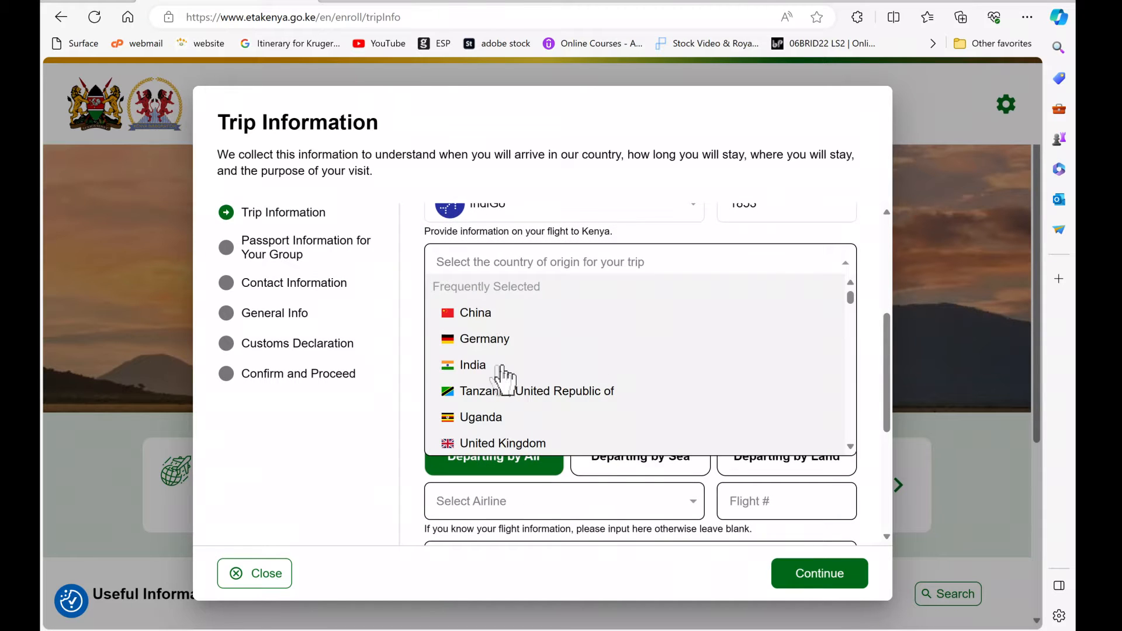
Step: Set trip origin to India and departure on 01 Feb 2024 with IndiGo flight 1854
{"action": "left_click", "coordinate": [507, 367]}
{"action": "left_click", "coordinate": [488, 360]}
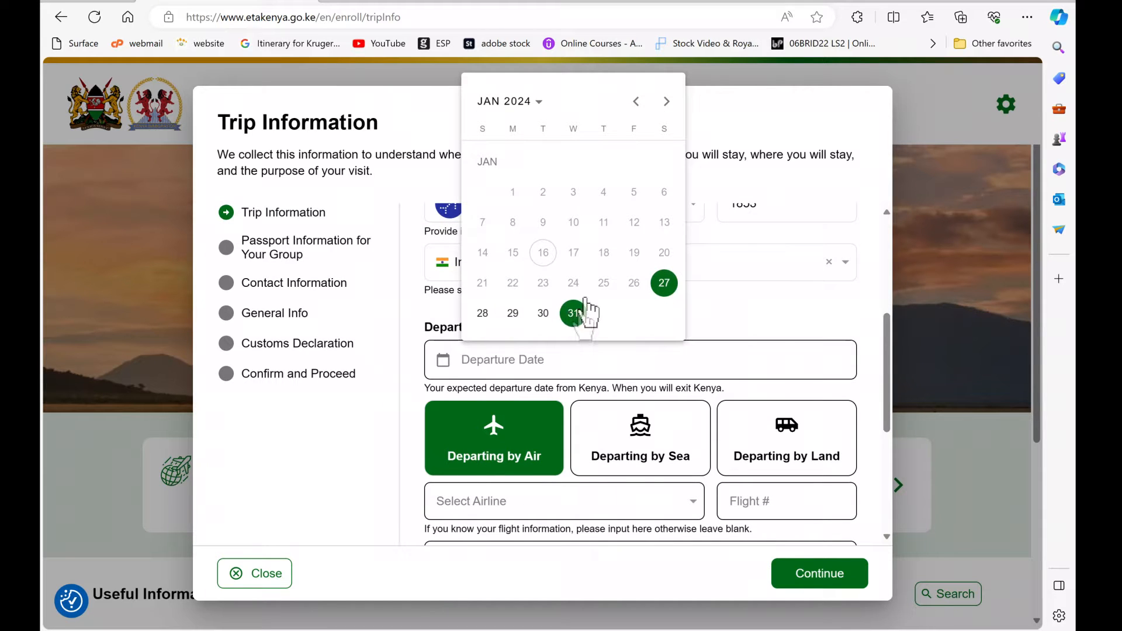
{"action": "left_click", "coordinate": [666, 101]}
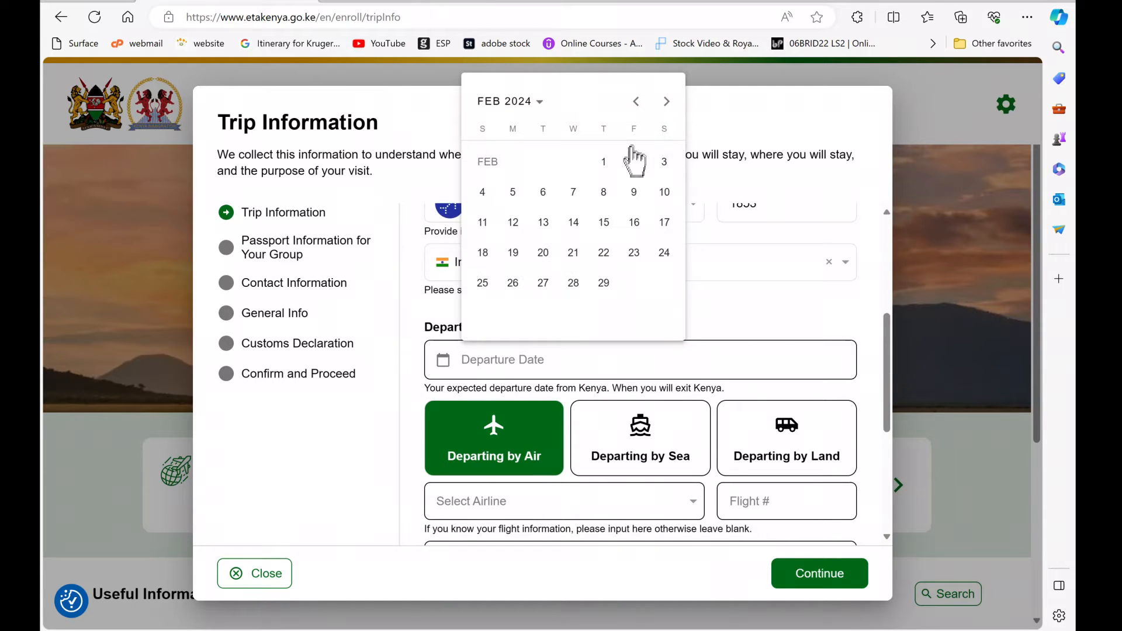
{"action": "left_click", "coordinate": [603, 163]}
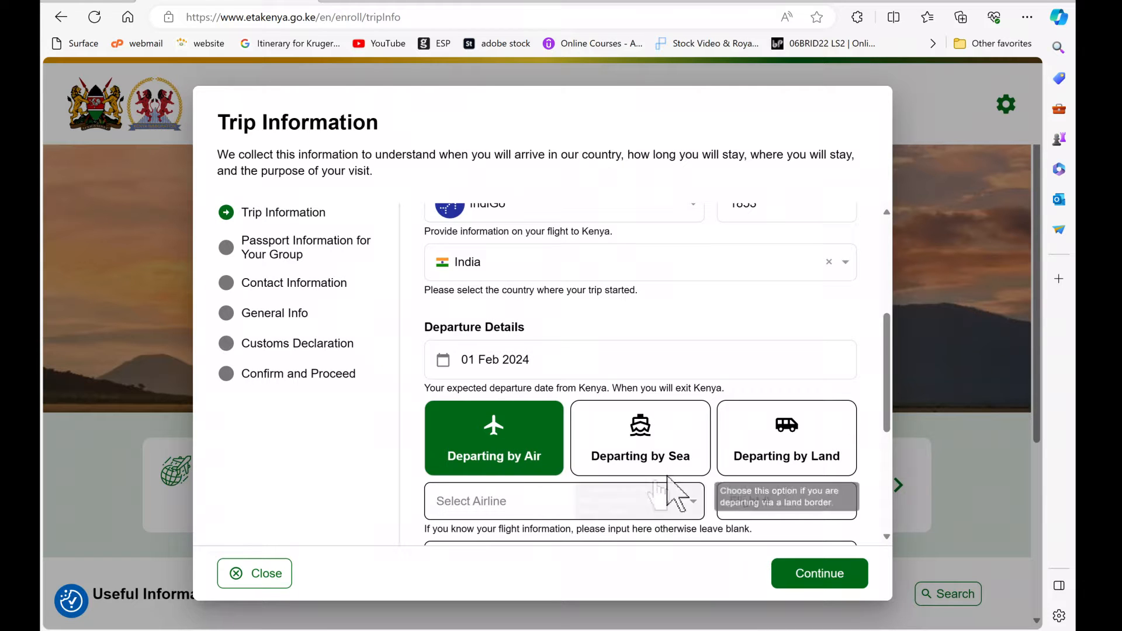
{"action": "left_click", "coordinate": [539, 498]}
{"action": "left_click_drag", "start_coordinate": [698, 334], "coordinate": [573, 409]}
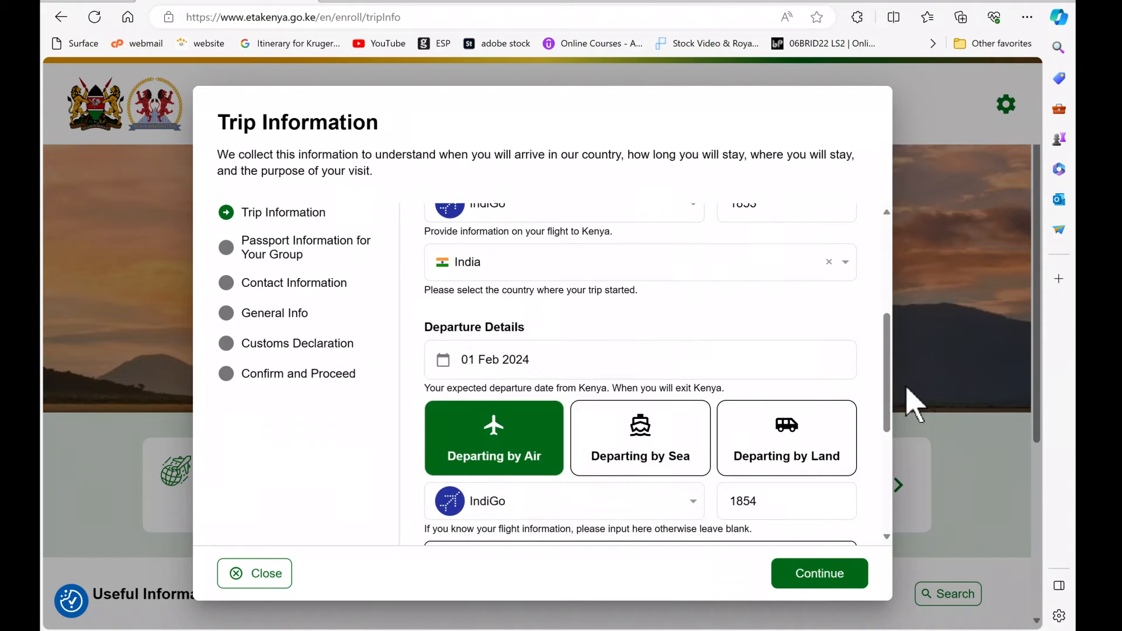
{"action": "scroll", "coordinate": [887, 399], "scroll_direction": "down", "scroll_amount": 1}
{"action": "scroll", "coordinate": [888, 399], "scroll_direction": "down", "scroll_amount": 3}
Step: Set final destination to India and the Kenya address to Weston Hotel, Langata Road, Nairobi
{"action": "left_click", "coordinate": [845, 325]}
{"action": "left_click", "coordinate": [483, 422]}
{"action": "left_click", "coordinate": [498, 460]}
{"action": "type", "text": "Weston"}
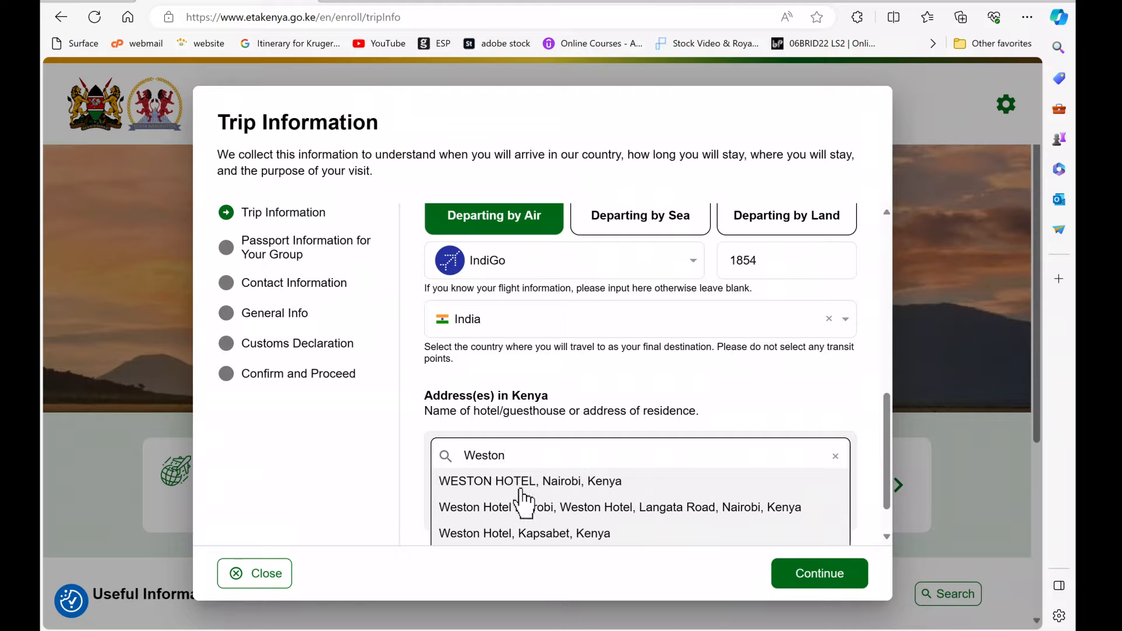
{"action": "left_click", "coordinate": [559, 489]}
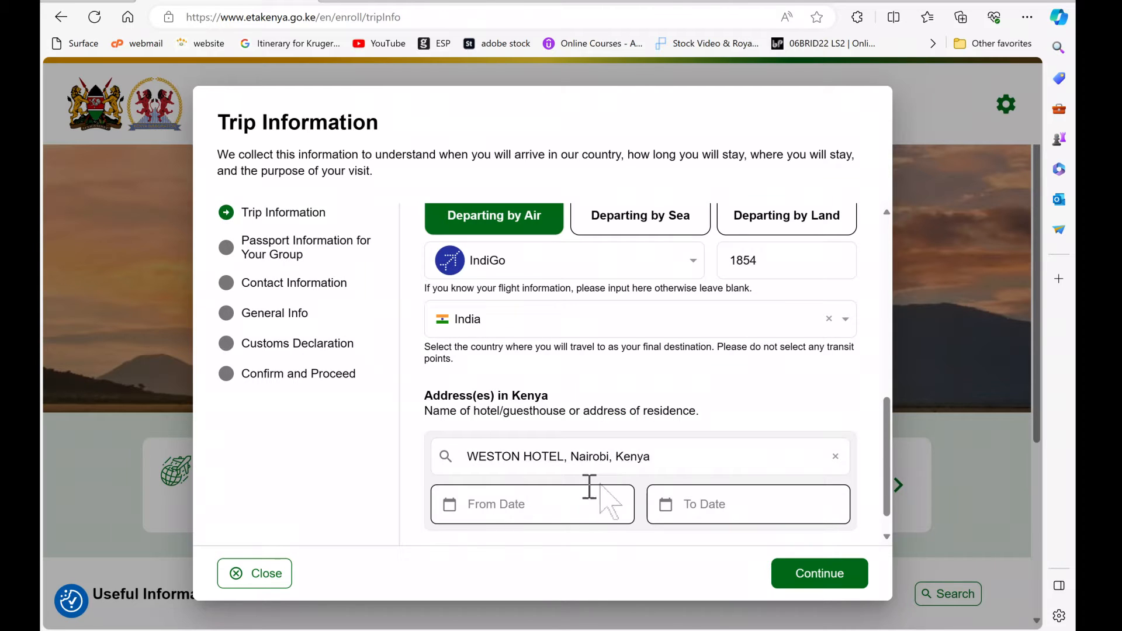
{"action": "left_click", "coordinate": [651, 462]}
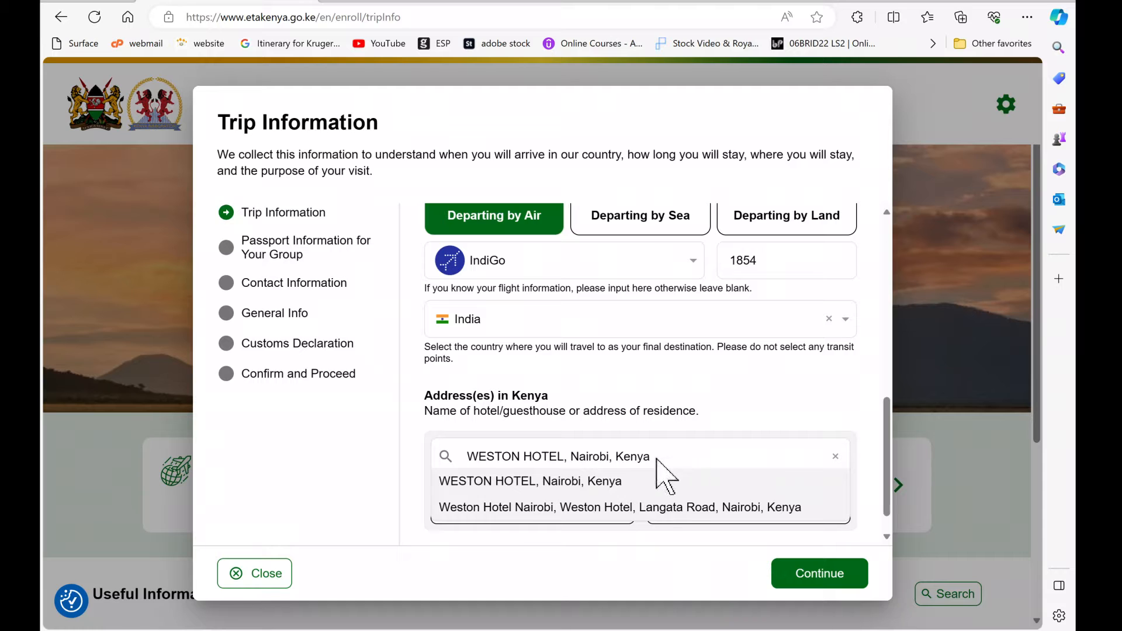
{"action": "left_click", "coordinate": [655, 507]}
{"action": "left_click", "coordinate": [514, 468]}
{"action": "scroll", "coordinate": [888, 471], "scroll_direction": "down", "scroll_amount": 2}
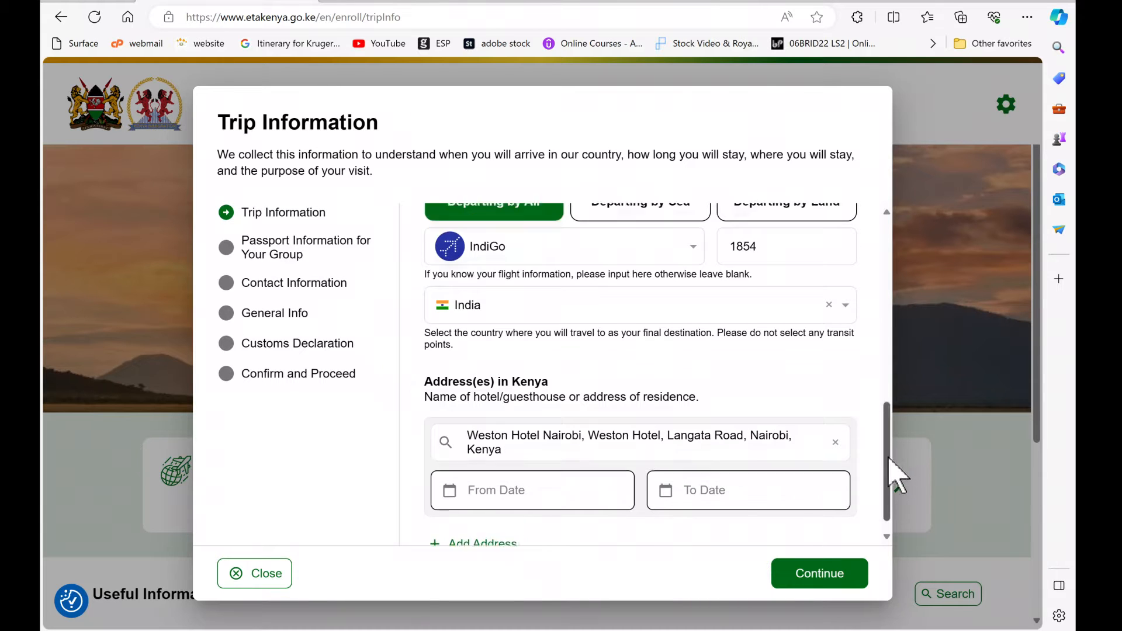
Step: Set the Weston Hotel stay dates to 27–28 Jan 2024
{"action": "left_click", "coordinate": [471, 474]}
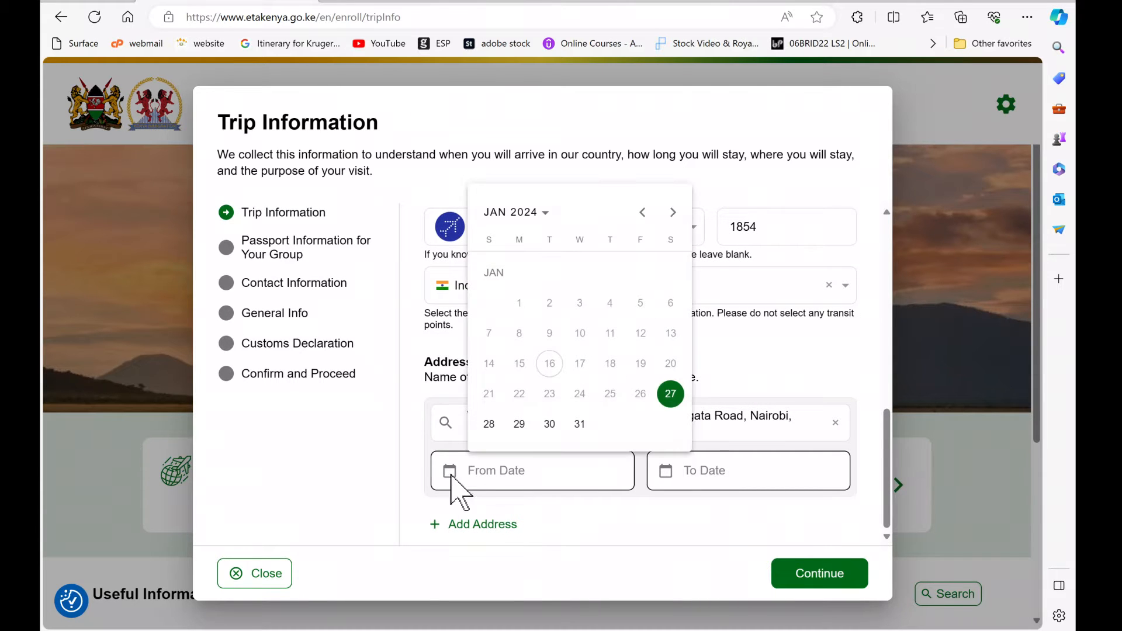
{"action": "left_click", "coordinate": [671, 393]}
{"action": "left_click", "coordinate": [695, 477]}
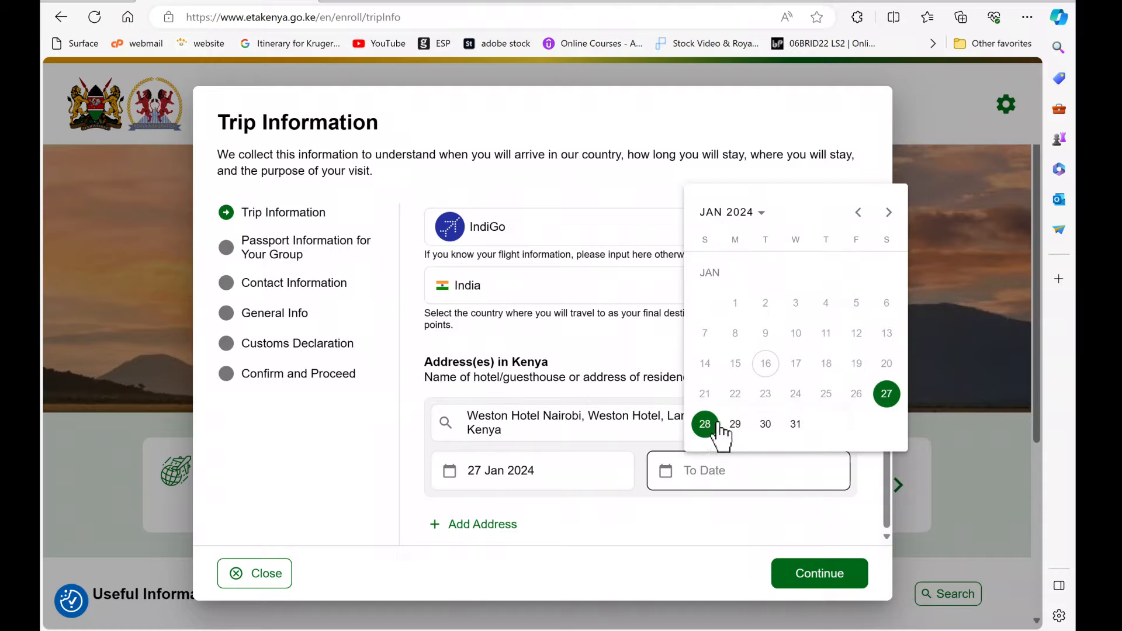
{"action": "left_click", "coordinate": [706, 423]}
Step: Add a second Kenya address staying 28–31 Jan 2024 and proceed to passport information
{"action": "left_click", "coordinate": [443, 529]}
{"action": "left_click", "coordinate": [491, 441]}
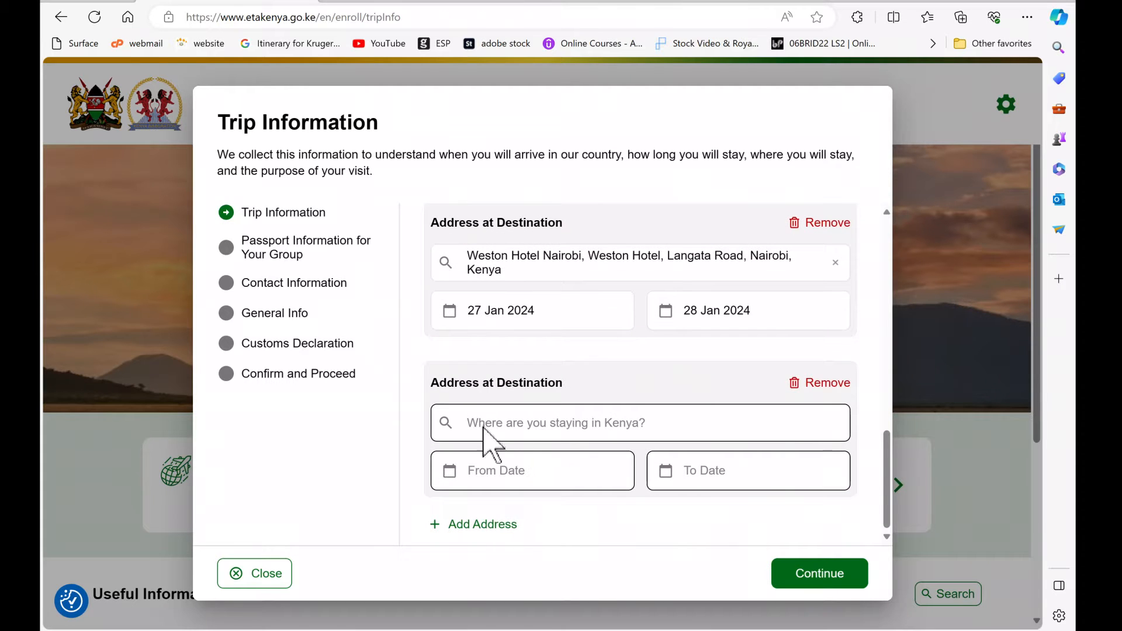
{"action": "left_click", "coordinate": [521, 464]}
{"action": "left_click", "coordinate": [483, 423]}
{"action": "left_click", "coordinate": [688, 471]}
{"action": "left_click", "coordinate": [796, 425]}
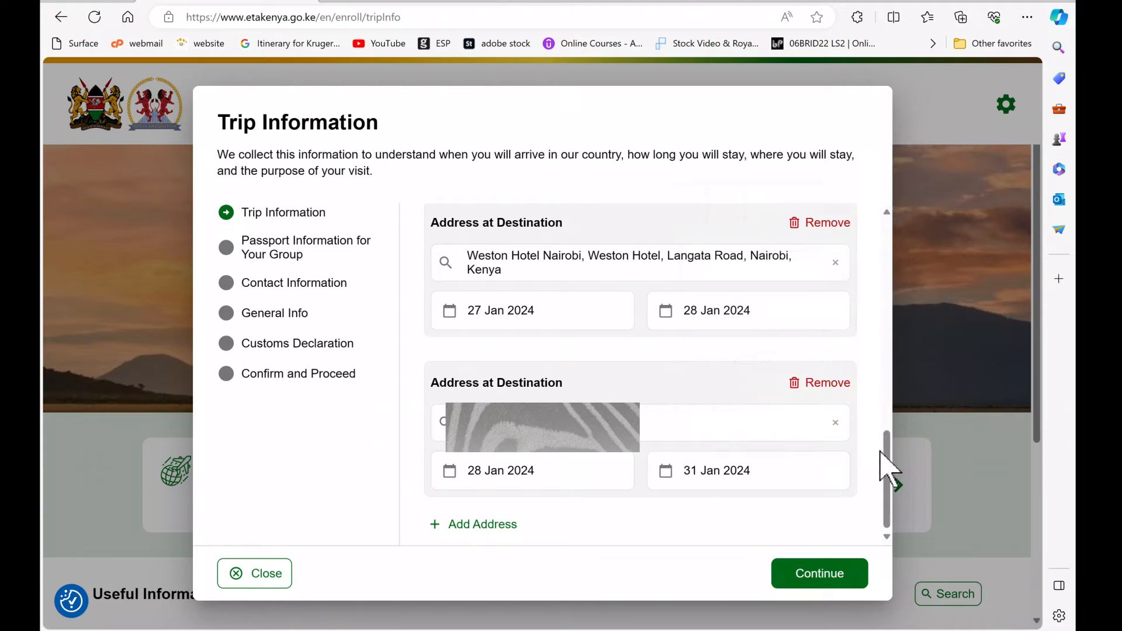
{"action": "left_click", "coordinate": [843, 578]}
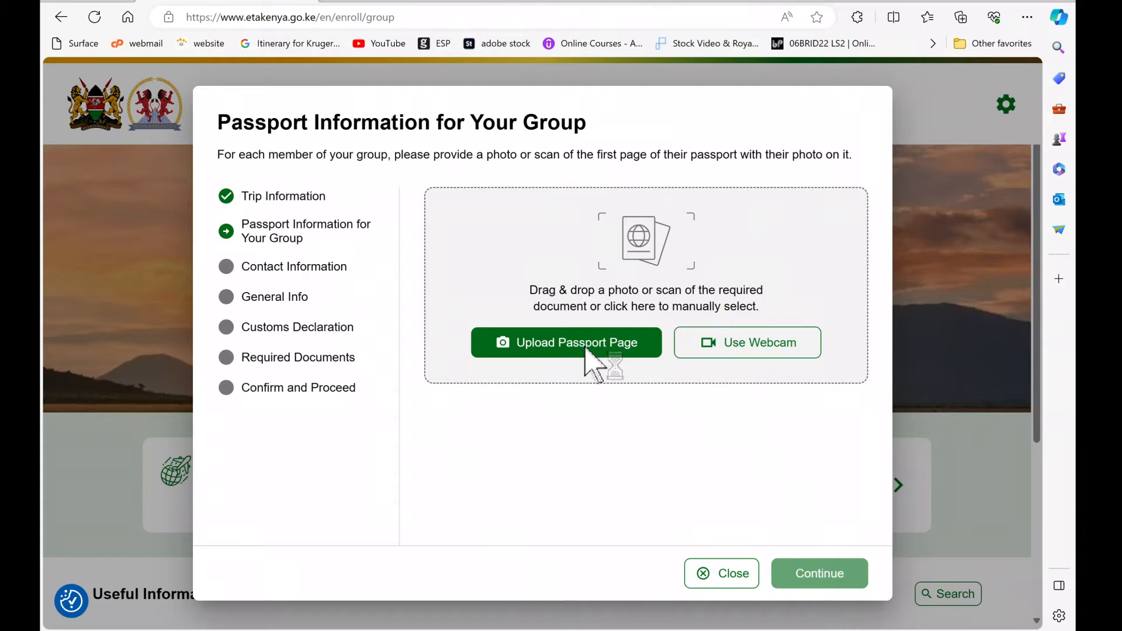
Step: Upload the first passport page image from the January 2024 Kenya documents folder
{"action": "left_click", "coordinate": [105, 192]}
{"action": "left_click_drag", "start_coordinate": [549, 89], "coordinate": [528, 159]}
{"action": "double_click", "coordinate": [240, 161]}
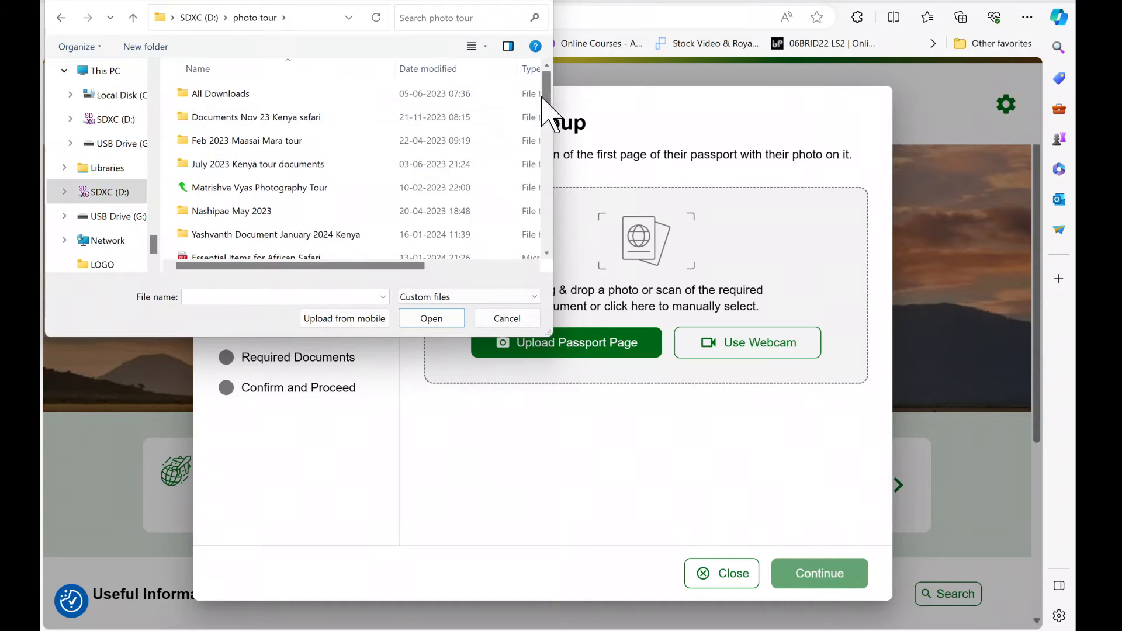
{"action": "double_click", "coordinate": [275, 234]}
{"action": "left_click", "coordinate": [485, 46]}
{"action": "left_click", "coordinate": [552, 70]}
{"action": "left_click", "coordinate": [409, 123]}
{"action": "left_click", "coordinate": [434, 319]}
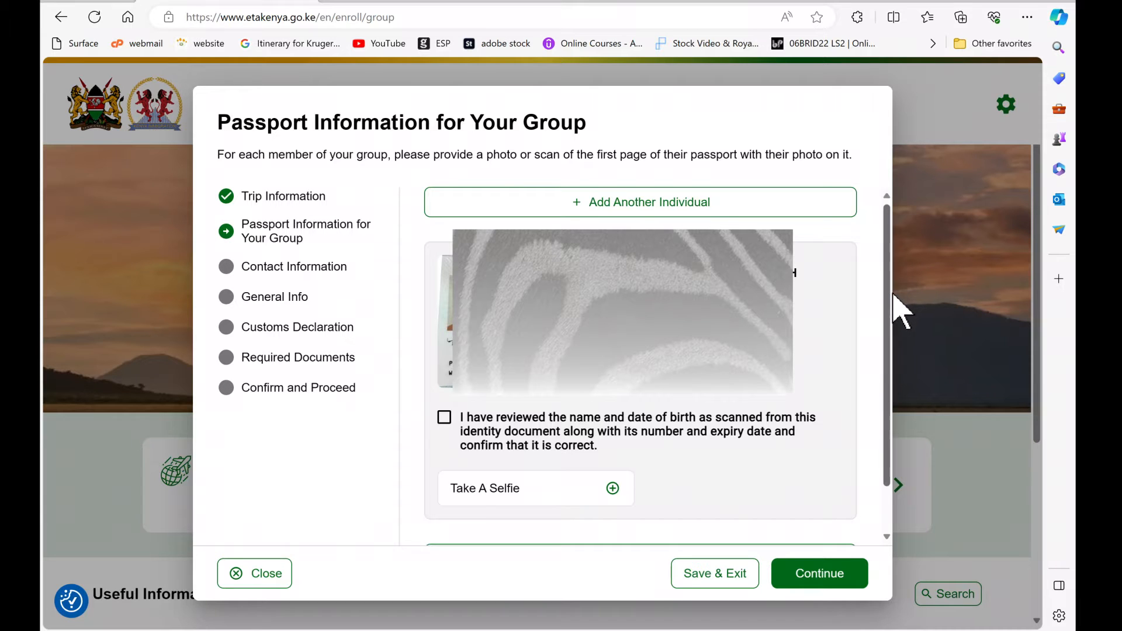
{"action": "scroll", "coordinate": [889, 295], "scroll_direction": "down", "scroll_amount": 1}
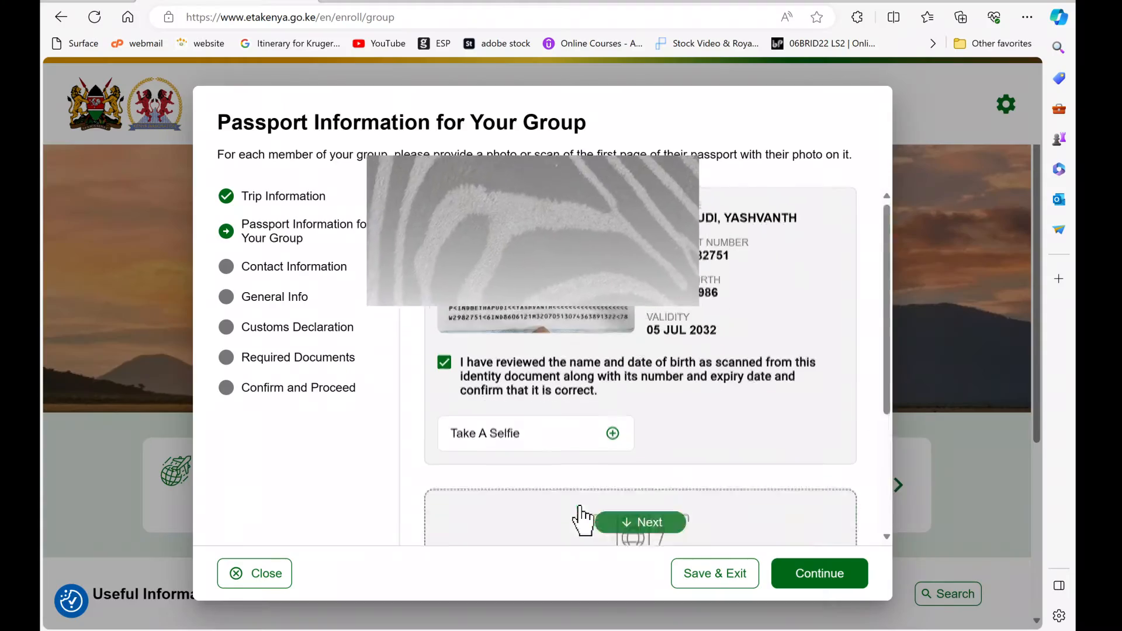
Step: Upload the second traveller's passport page image
{"action": "scroll", "coordinate": [583, 520], "scroll_direction": "down", "scroll_amount": 3}
{"action": "left_click", "coordinate": [588, 493]}
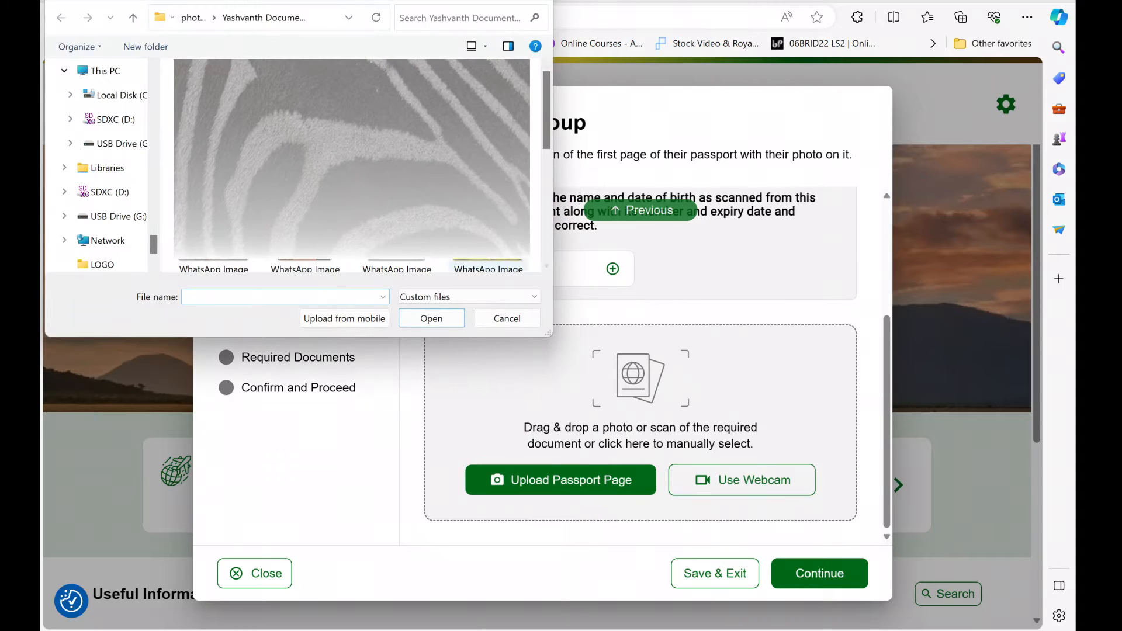
{"action": "left_click", "coordinate": [228, 263]}
{"action": "left_click", "coordinate": [431, 318]}
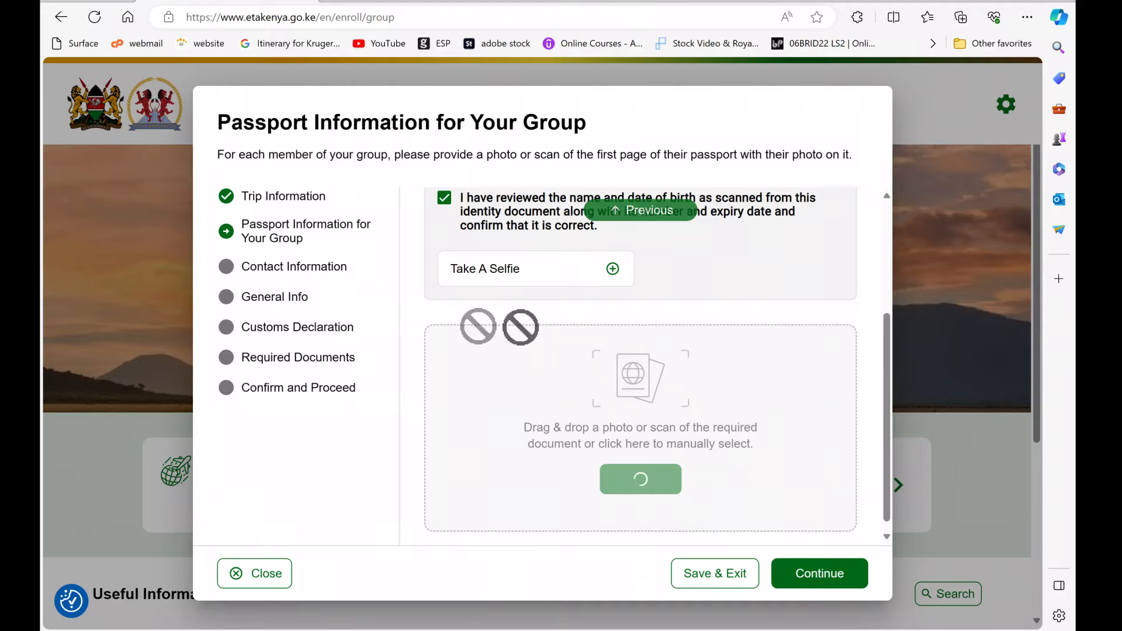
Step: Confirm the scanned passport details are correct and start the first traveller's selfie
{"action": "left_click", "coordinate": [444, 366]}
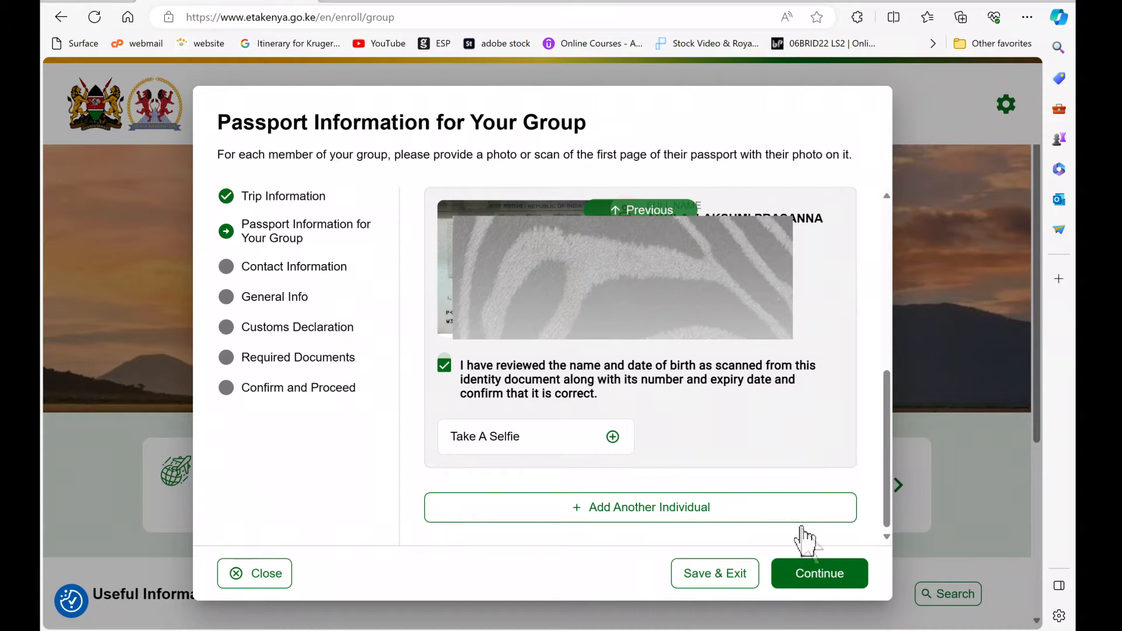
{"action": "left_click", "coordinate": [812, 576]}
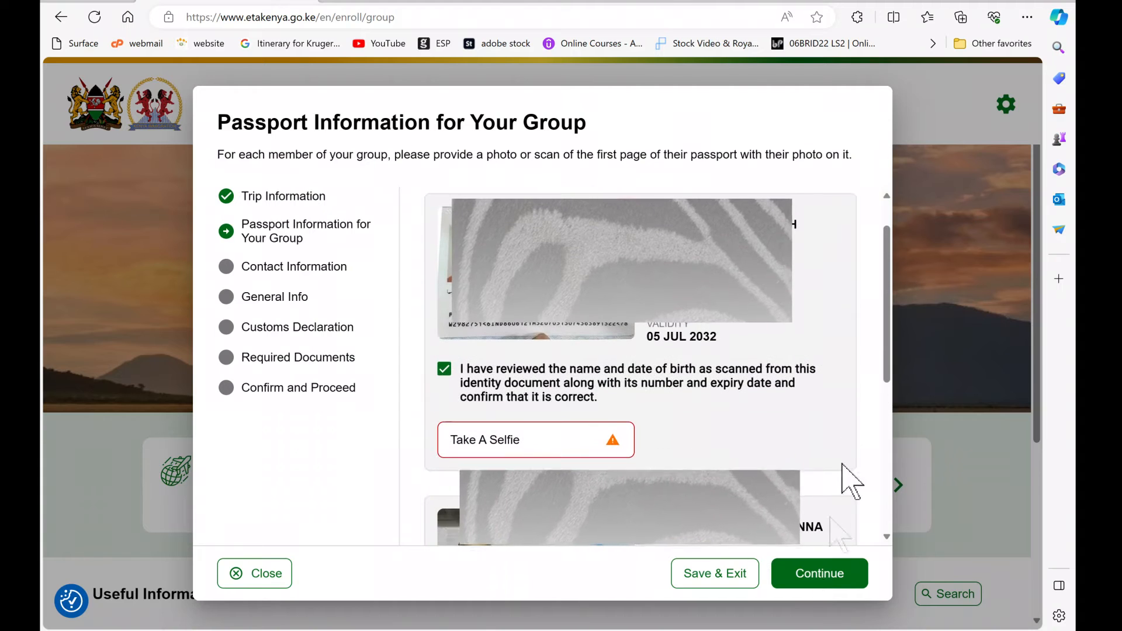
{"action": "scroll", "coordinate": [877, 350], "scroll_direction": "down", "scroll_amount": 2}
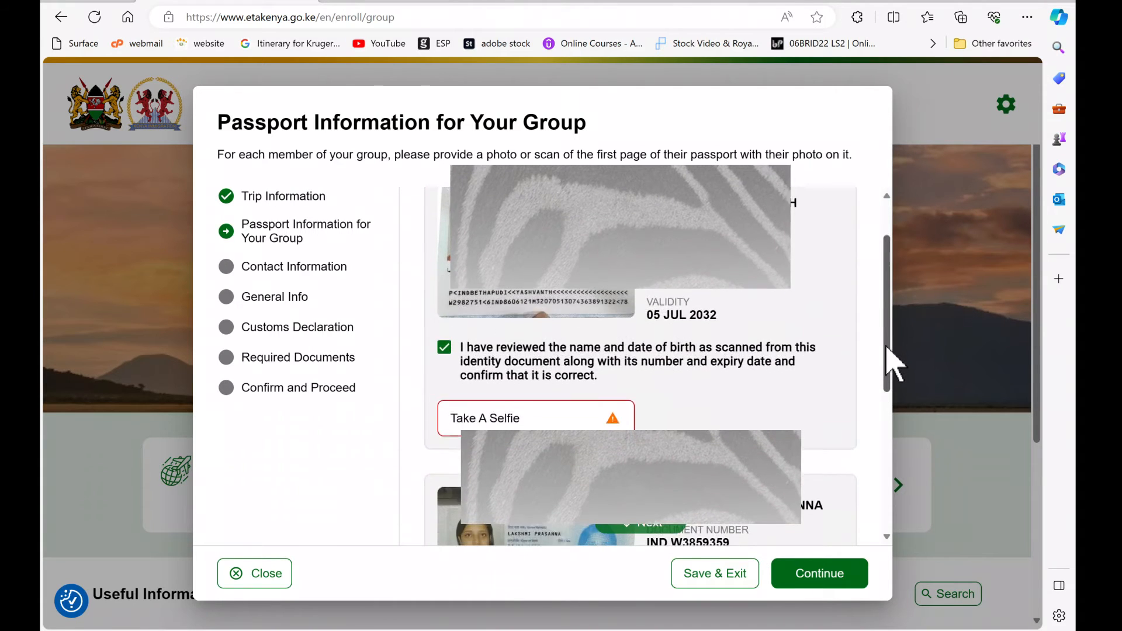
{"action": "scroll", "coordinate": [888, 379], "scroll_direction": "down", "scroll_amount": 3}
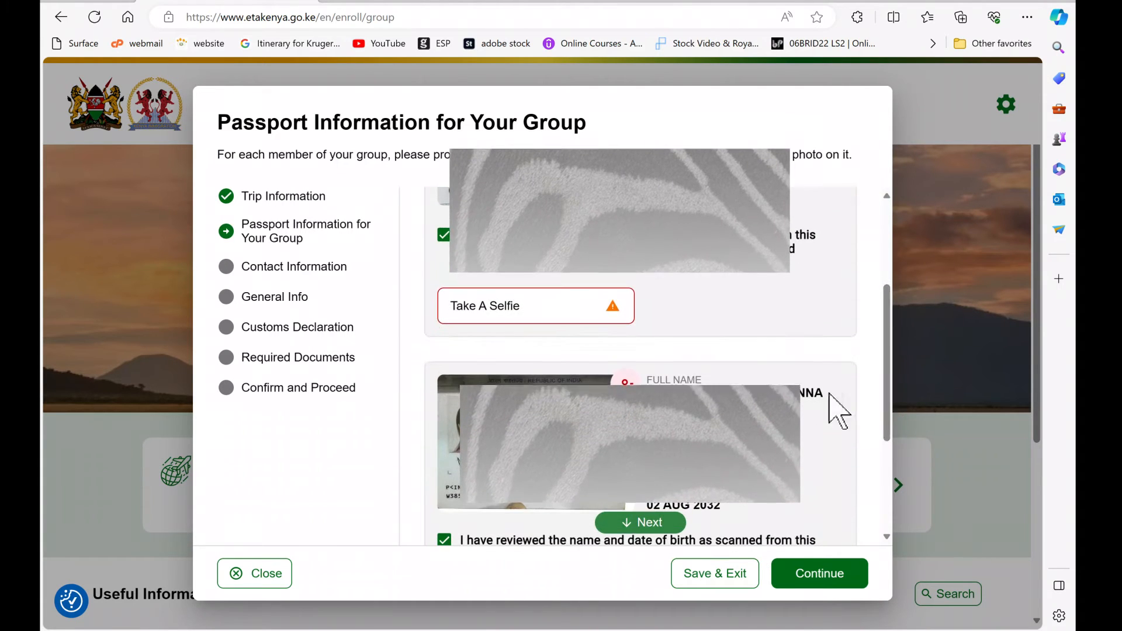
{"action": "left_click", "coordinate": [511, 319]}
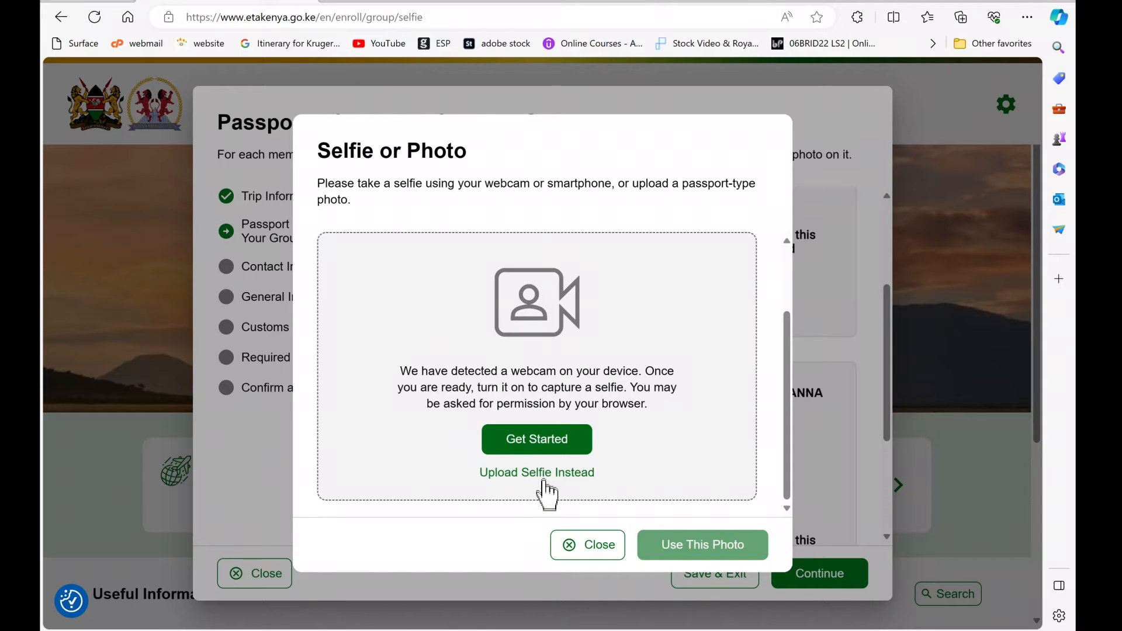
Step: Upload a portrait photo as the first traveller's selfie instead of using the webcam
{"action": "left_click", "coordinate": [543, 473]}
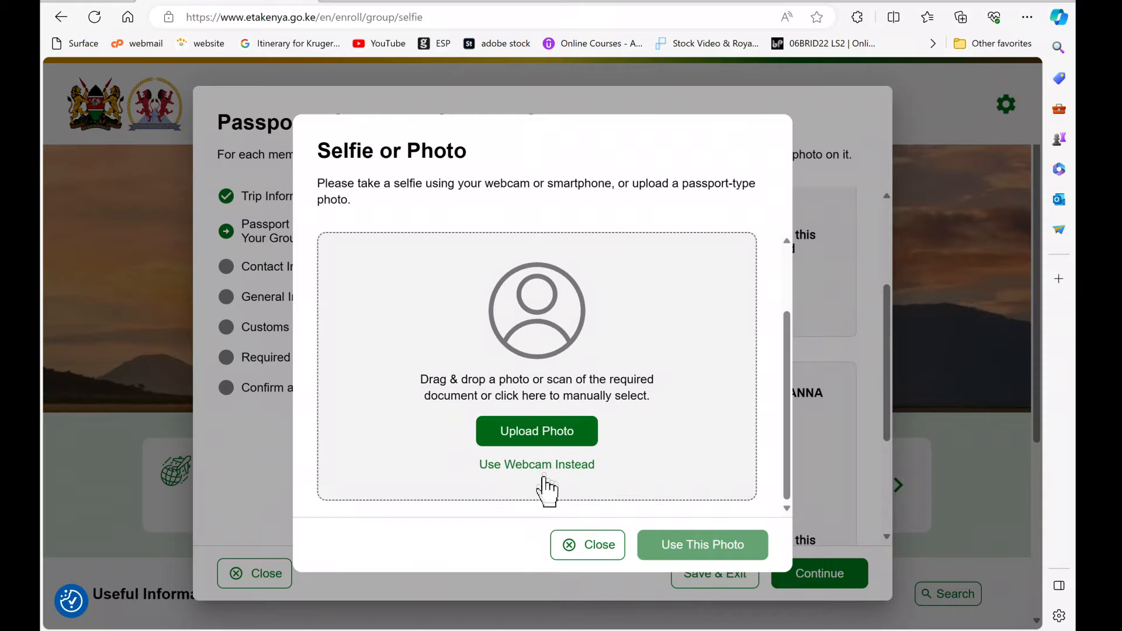
{"action": "left_click", "coordinate": [548, 433]}
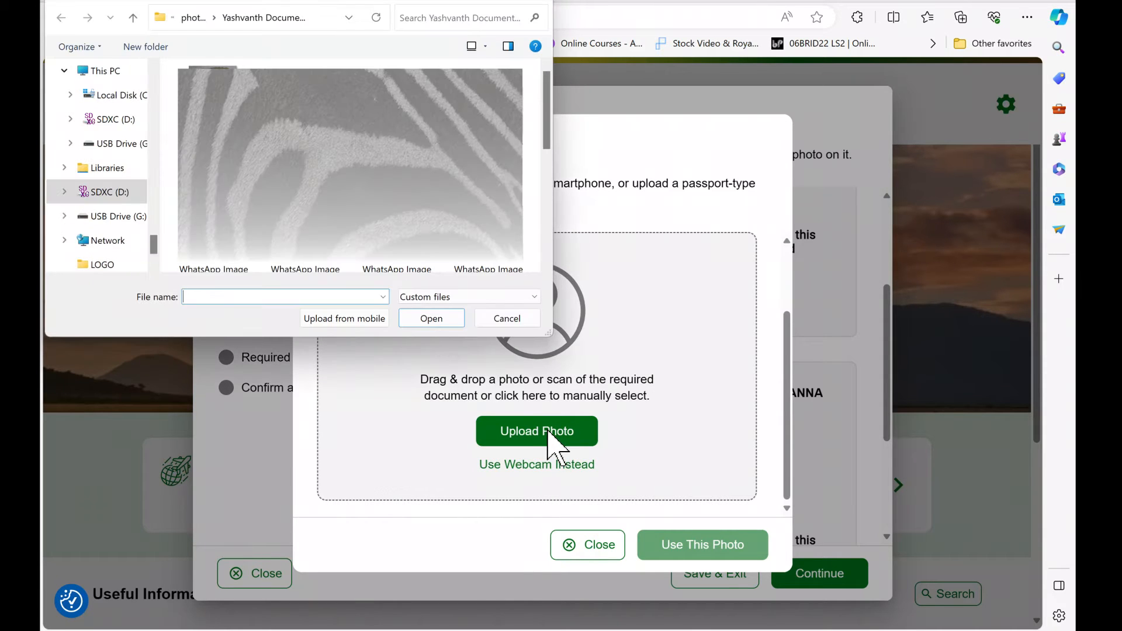
{"action": "left_click", "coordinate": [396, 268]}
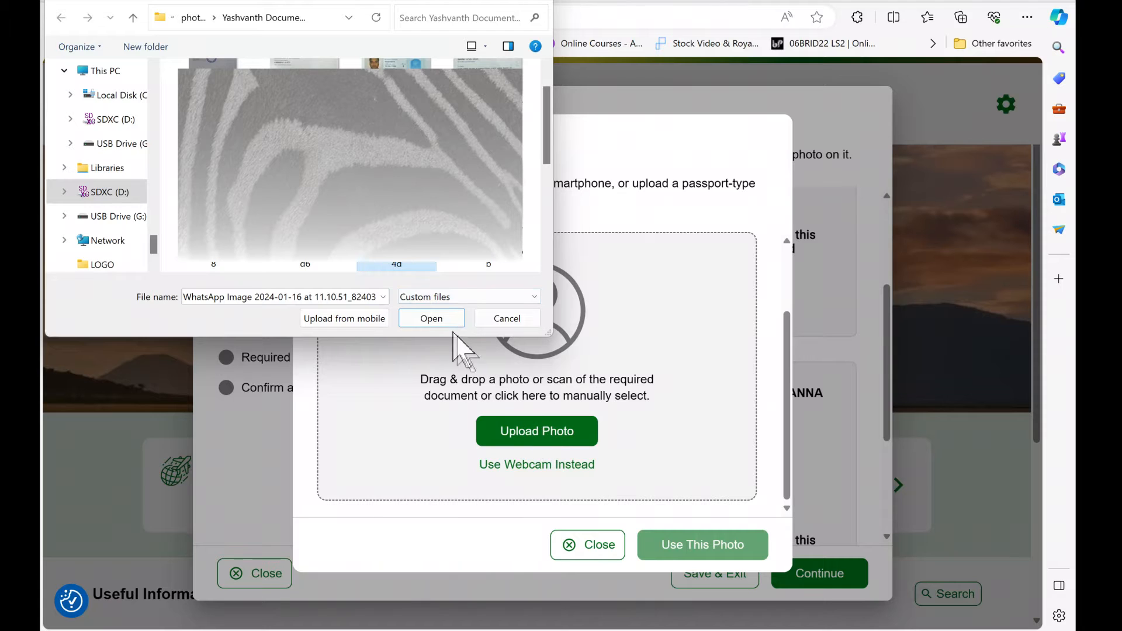
{"action": "left_click", "coordinate": [438, 321]}
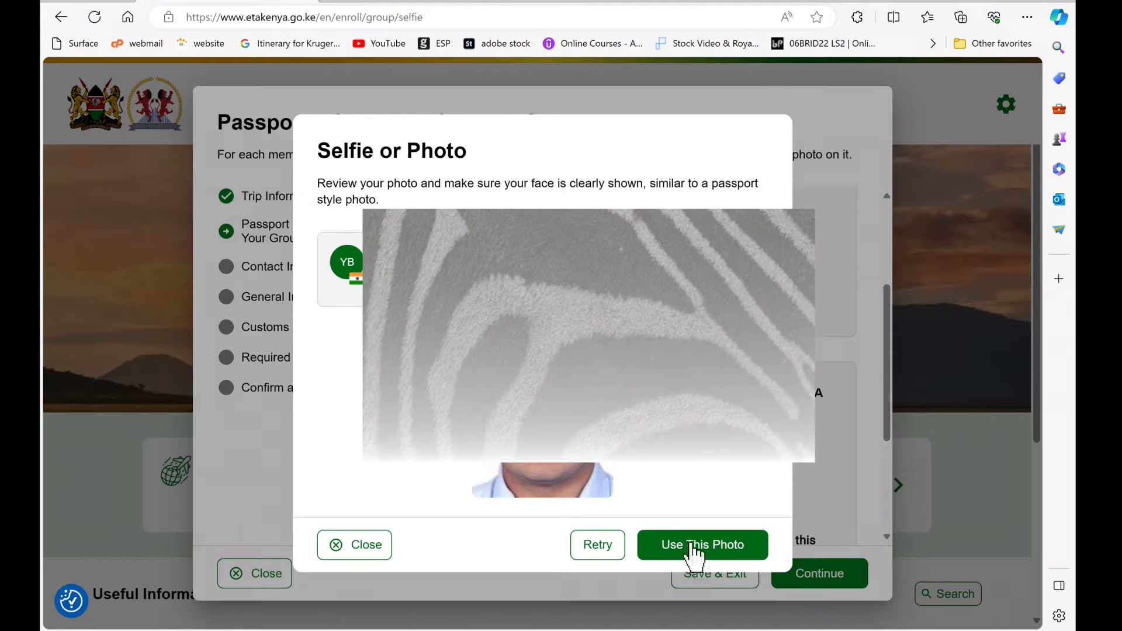
{"action": "left_click", "coordinate": [713, 549]}
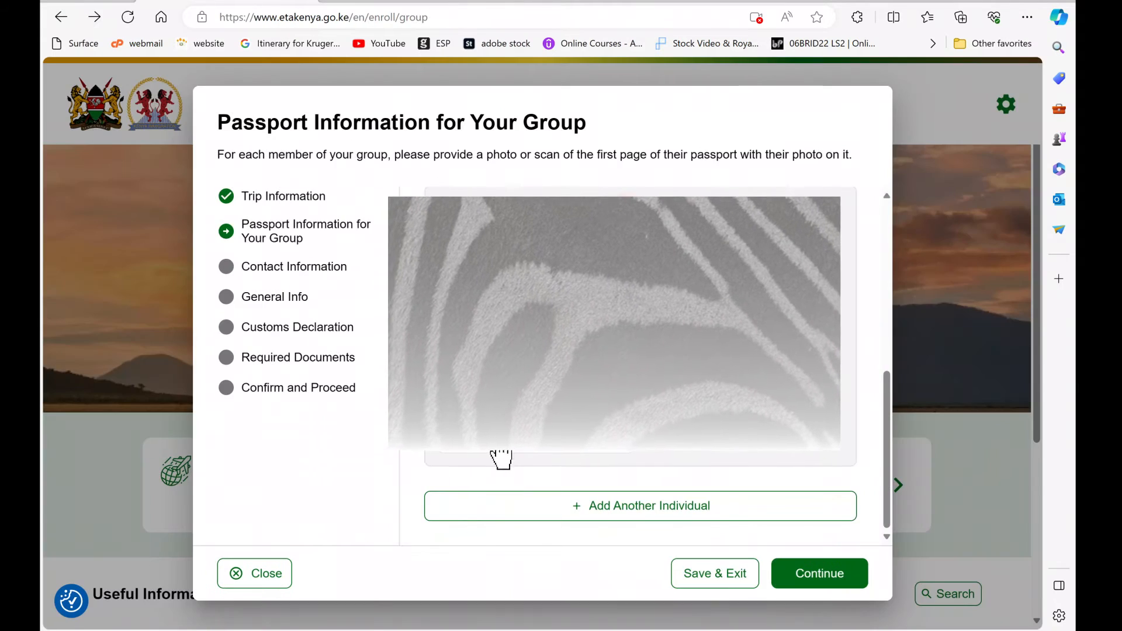
Step: Upload a portrait photo as the second traveller's selfie
{"action": "left_click", "coordinate": [501, 458]}
{"action": "left_click", "coordinate": [538, 474]}
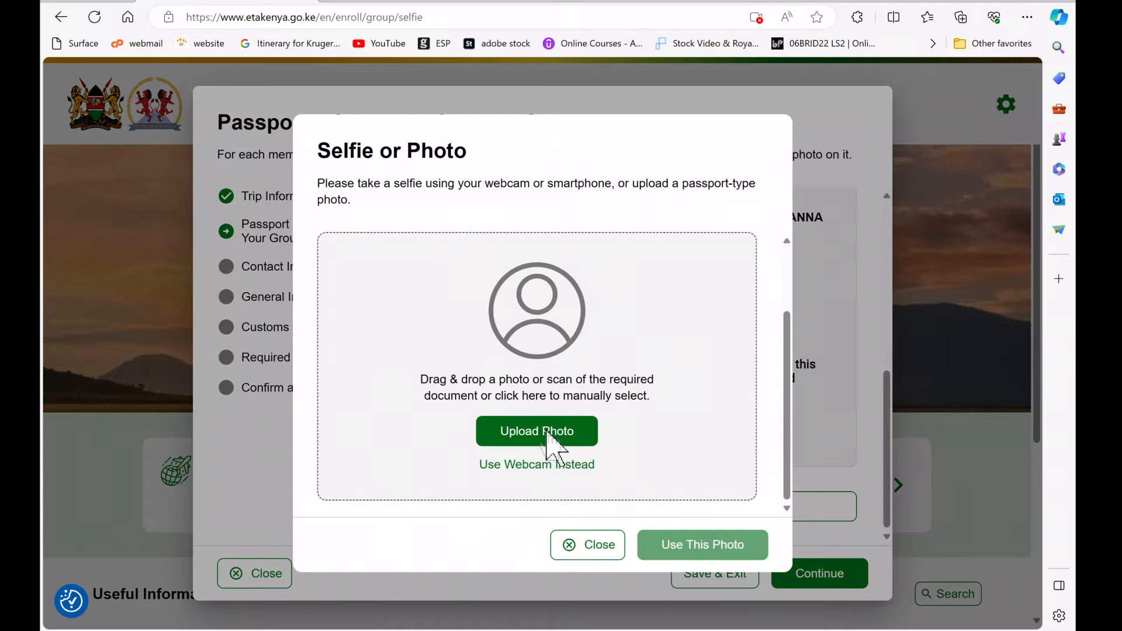
{"action": "left_click", "coordinate": [546, 434]}
{"action": "left_click", "coordinate": [291, 269]}
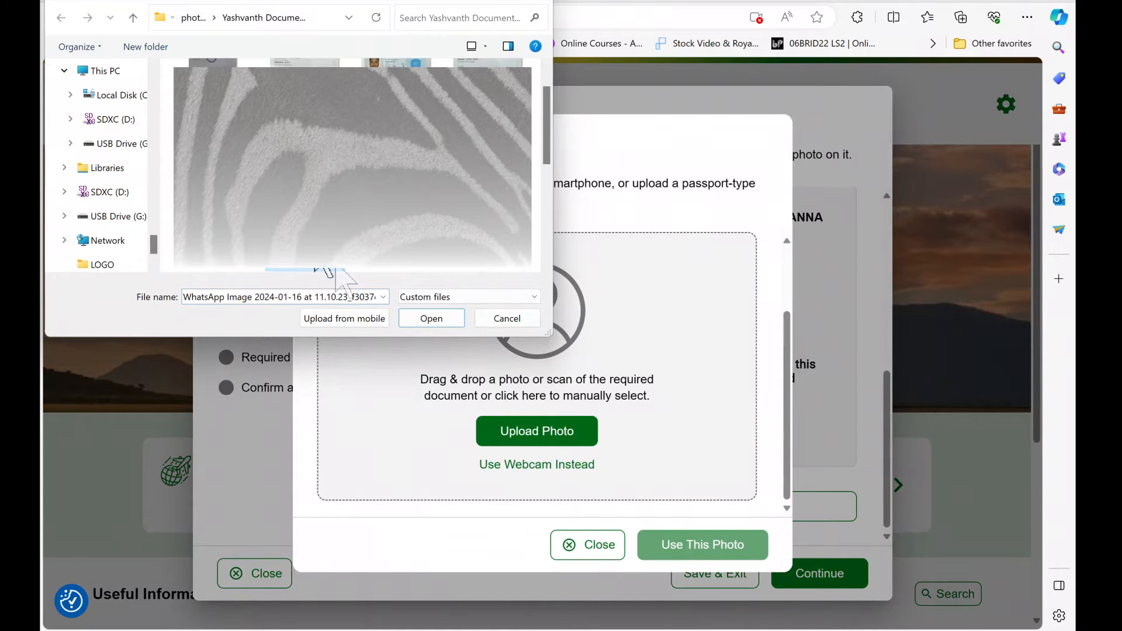
{"action": "left_click", "coordinate": [448, 318]}
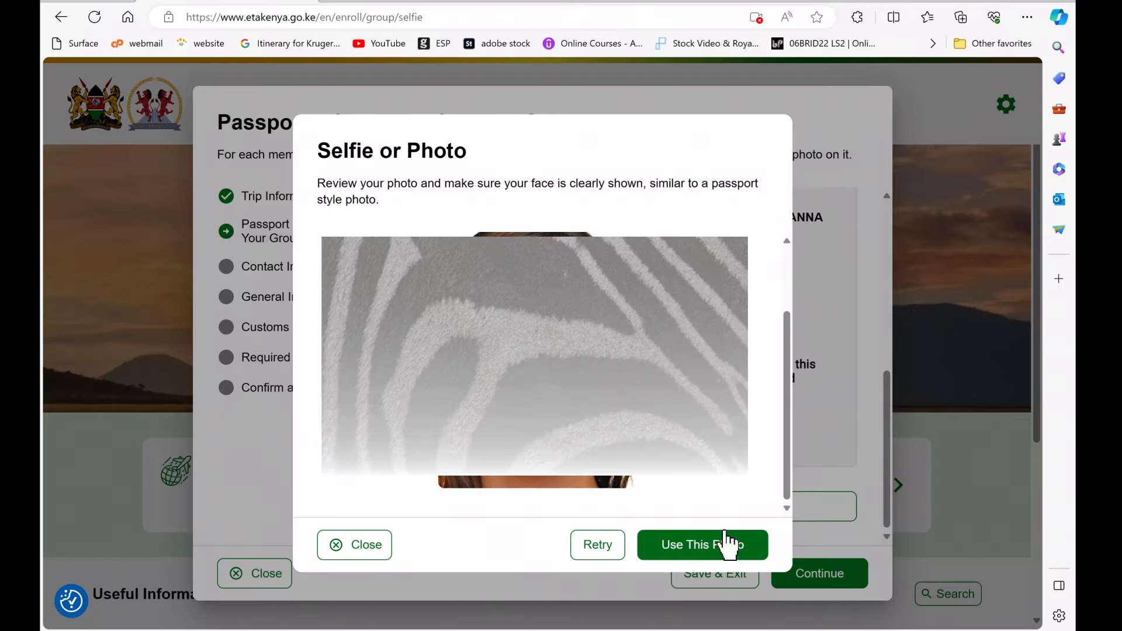
{"action": "left_click", "coordinate": [724, 553]}
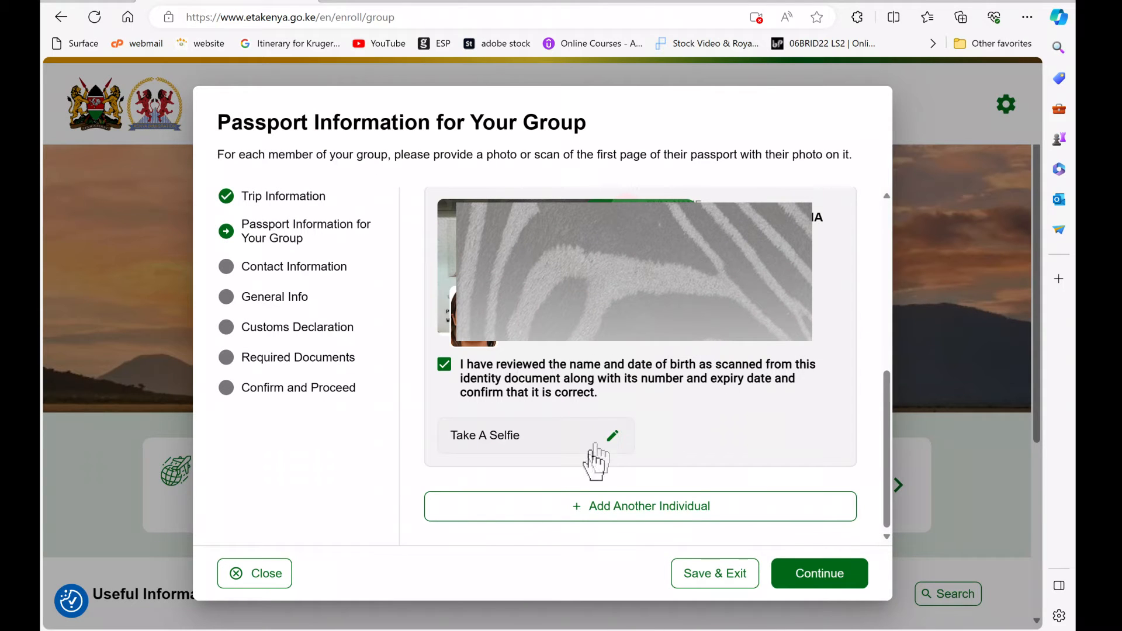
Step: Enter the contact phone number and e-mail address, and choose the suggested home address
{"action": "left_click", "coordinate": [821, 575]}
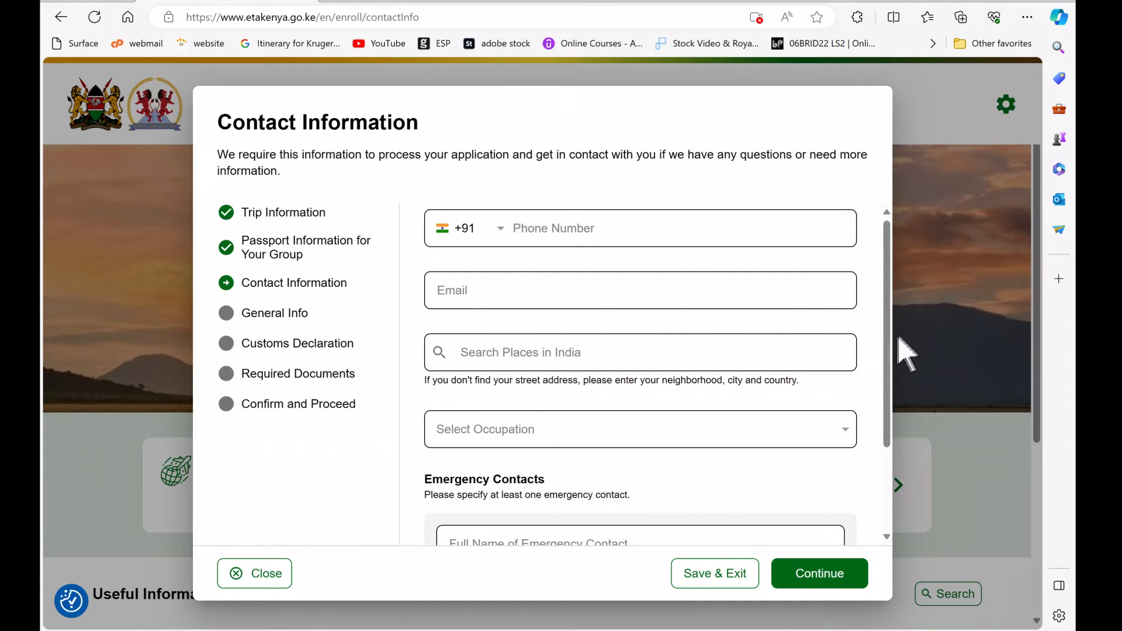
{"action": "left_click", "coordinate": [514, 243]}
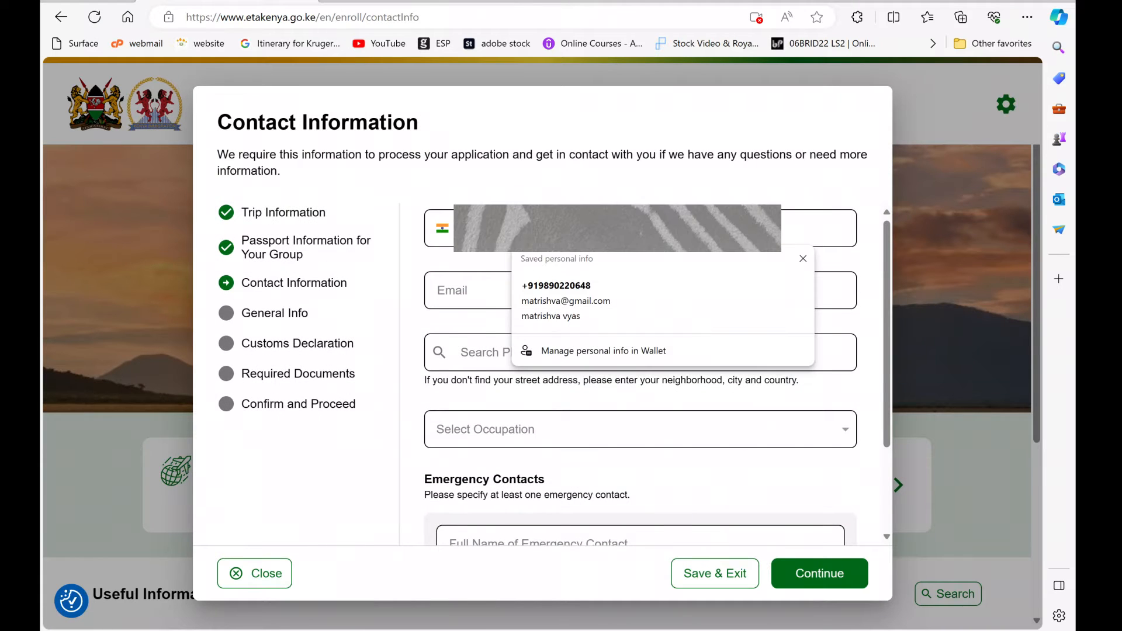
{"action": "left_click", "coordinate": [514, 313]}
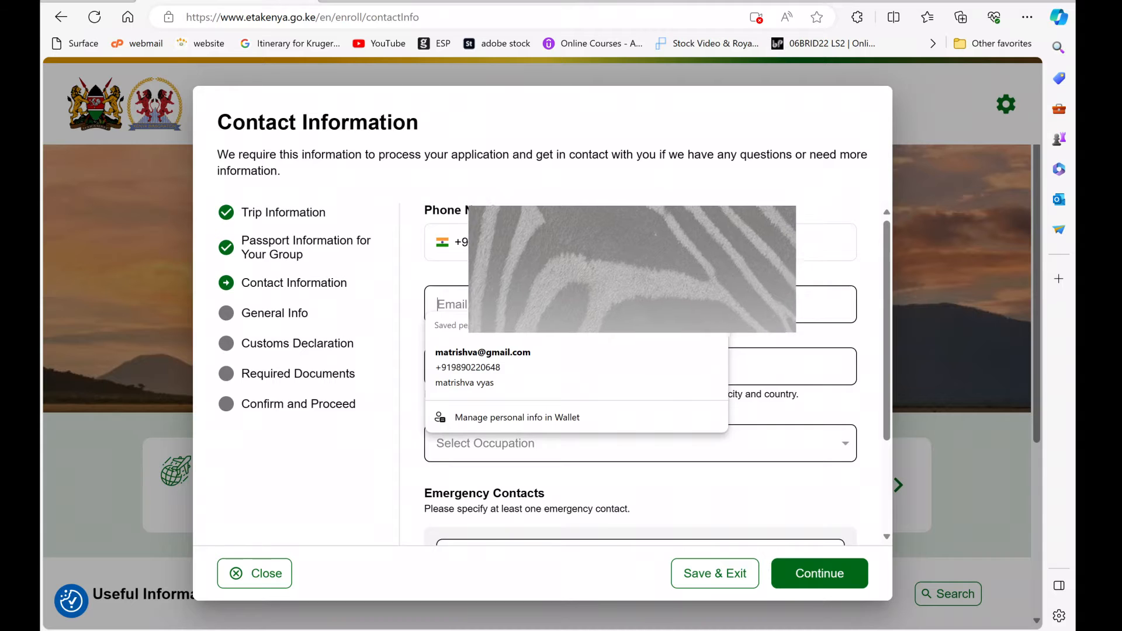
{"action": "type", "text": "yash"}
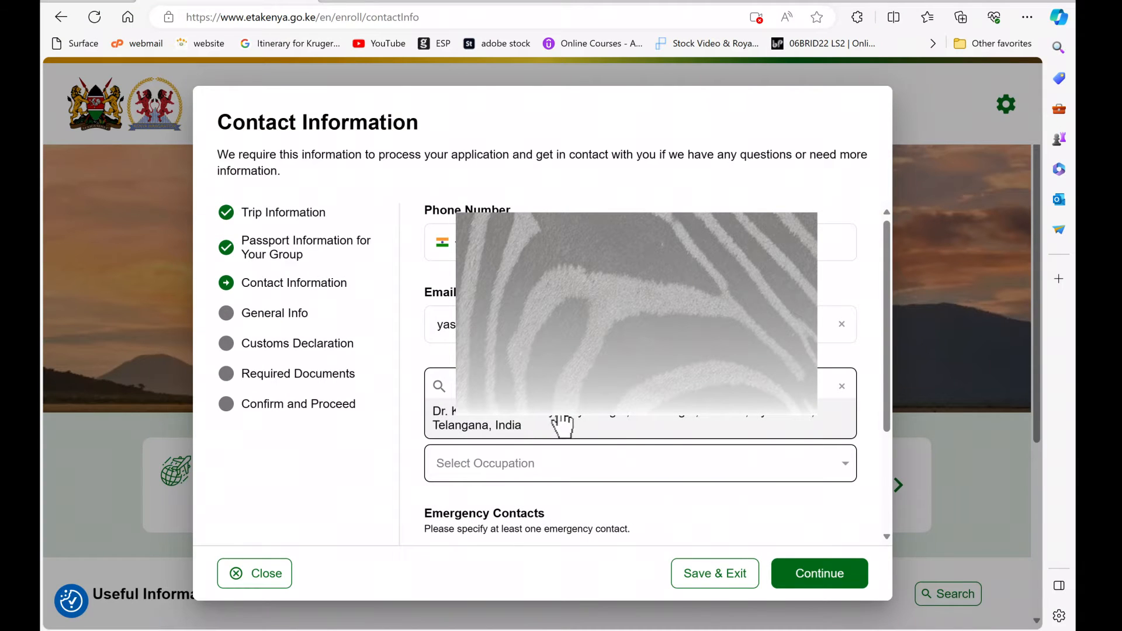
{"action": "left_click", "coordinate": [595, 429]}
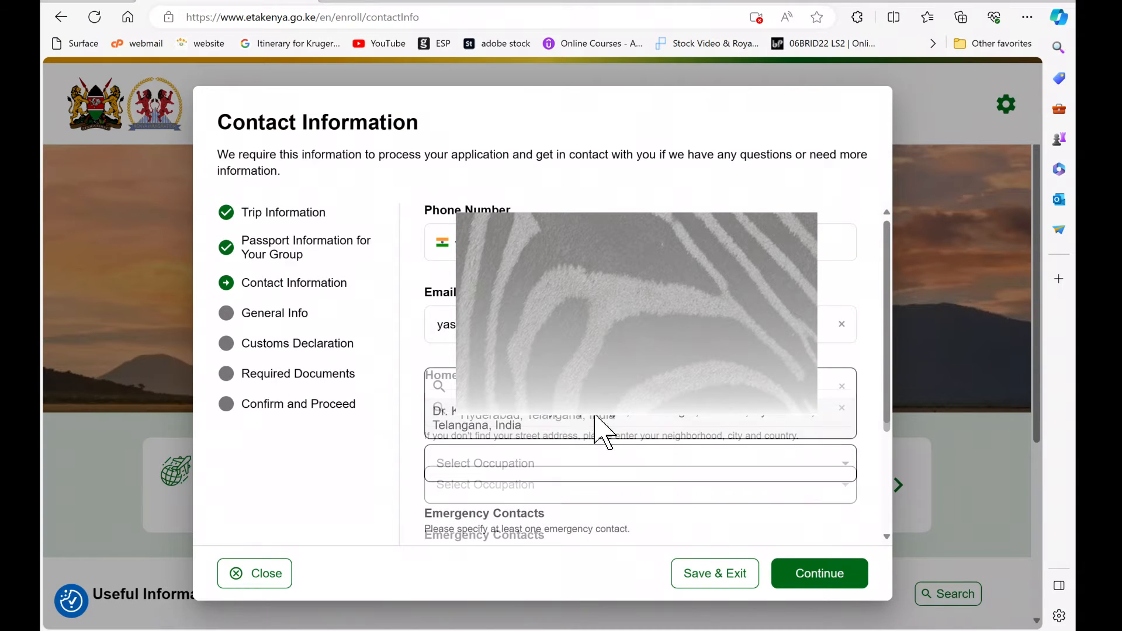
Step: Set the occupation to Medical Practicioner
{"action": "left_click", "coordinate": [519, 496]}
{"action": "type", "text": "Orthodon"}
{"action": "key", "text": "BackSpace"}
{"action": "key", "text": "BackSpace"}
{"action": "key", "text": "BackSpace"}
{"action": "key", "text": "BackSpace"}
{"action": "key", "text": "BackSpace"}
{"action": "key", "text": "BackSpace"}
{"action": "key", "text": "BackSpace"}
{"action": "key", "text": "BackSpace"}
{"action": "type", "text": "Medical"}
{"action": "left_click", "coordinate": [518, 463]}
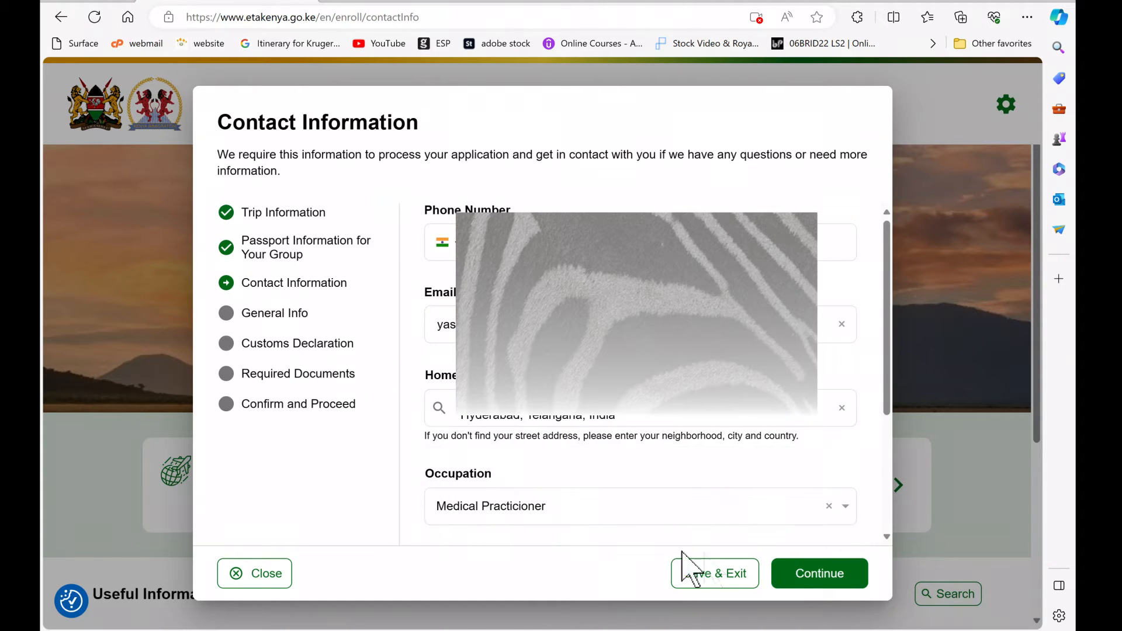
Step: Add an emergency contact's full name and phone number, then continue to General Info
{"action": "left_click", "coordinate": [832, 581]}
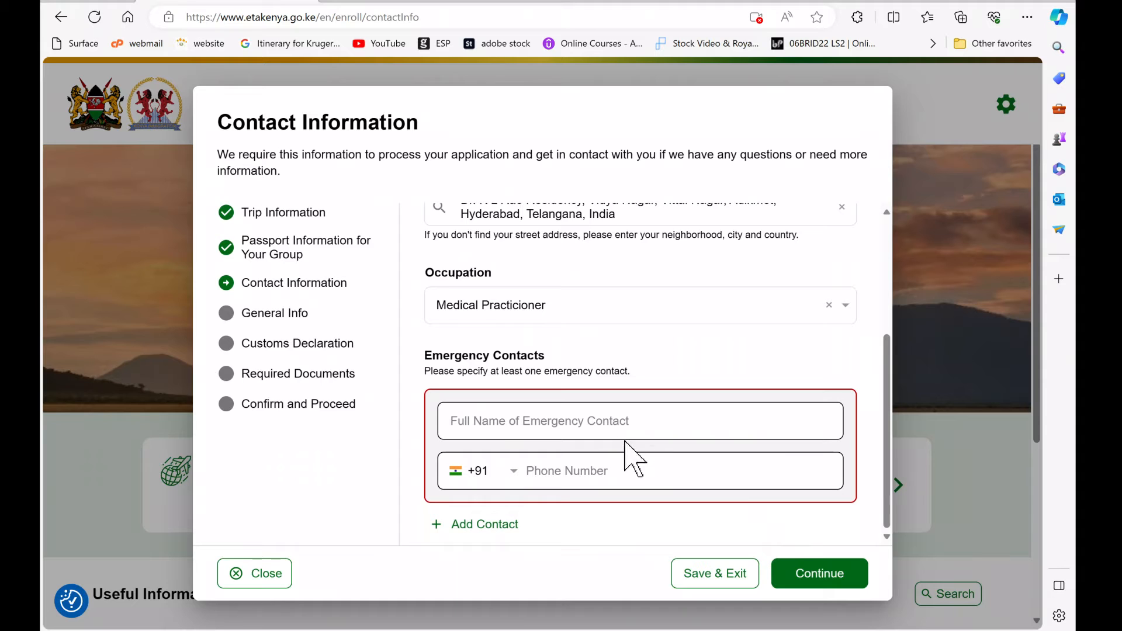
{"action": "left_click", "coordinate": [496, 421]}
{"action": "left_click", "coordinate": [498, 478]}
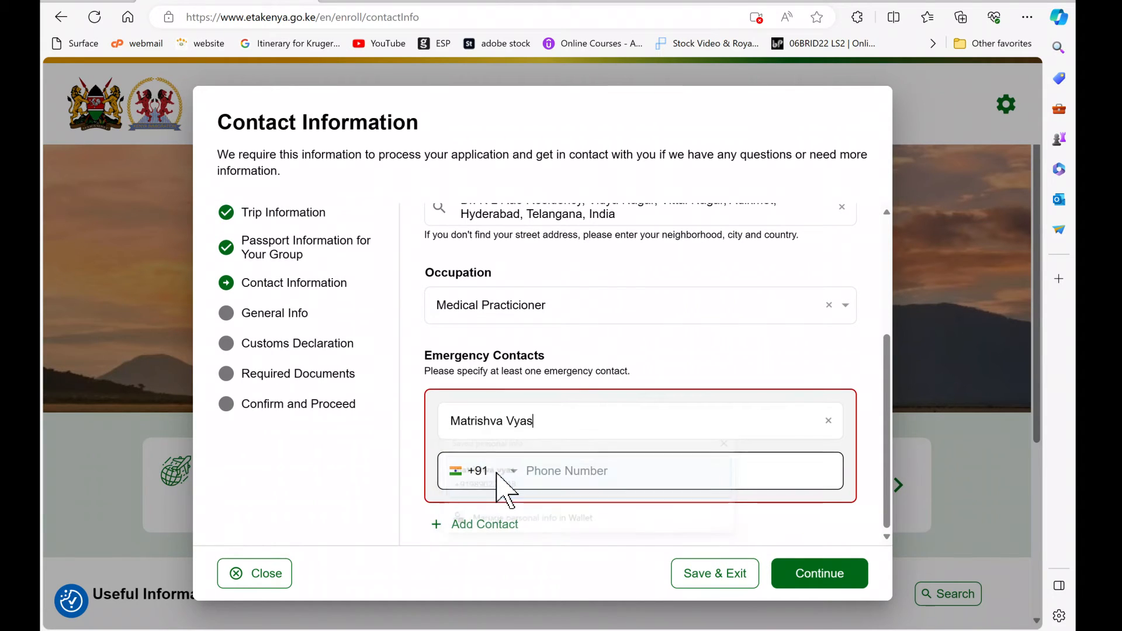
{"action": "left_click", "coordinate": [531, 472]}
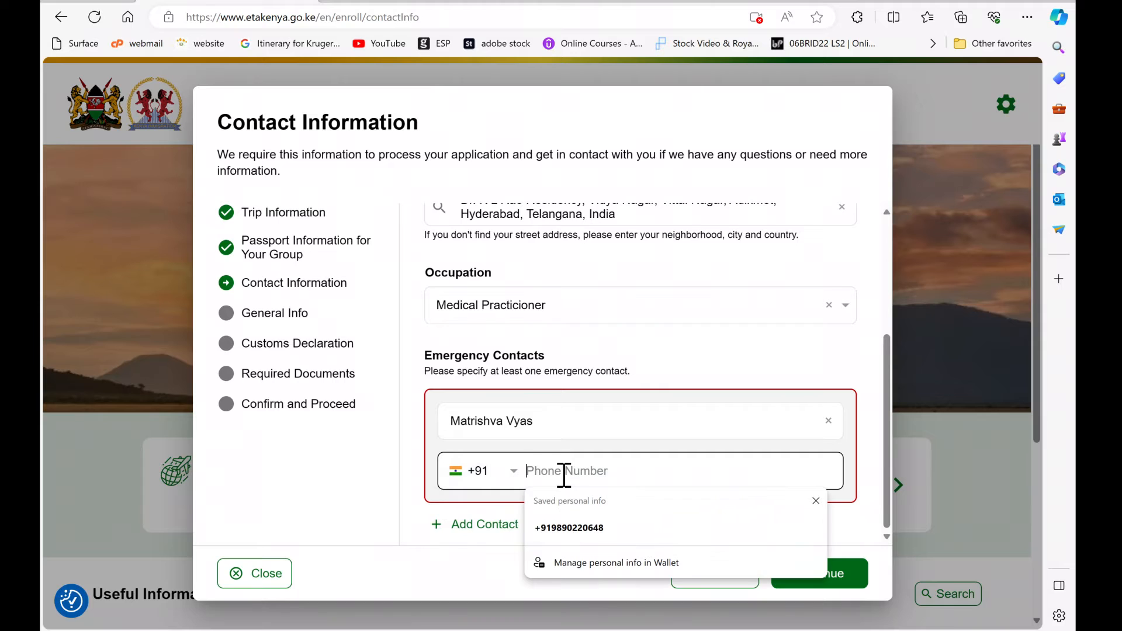
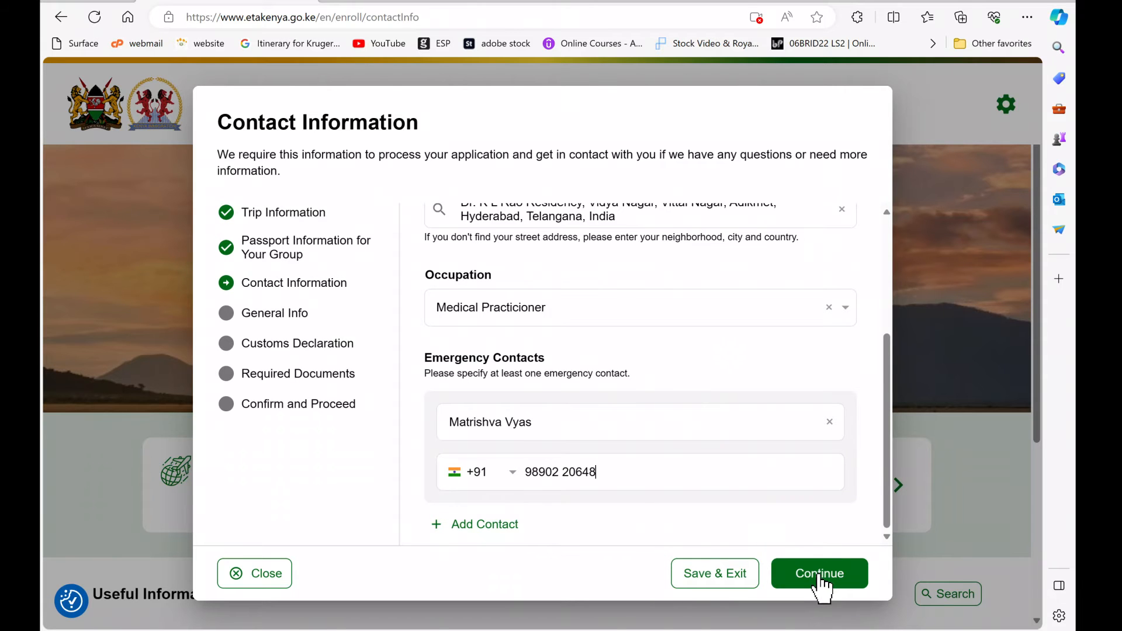
{"action": "left_click", "coordinate": [819, 579]}
Step: Set country of birth and nationality at birth to India, and marital status to Married
{"action": "left_click", "coordinate": [560, 257]}
{"action": "left_click", "coordinate": [494, 357]}
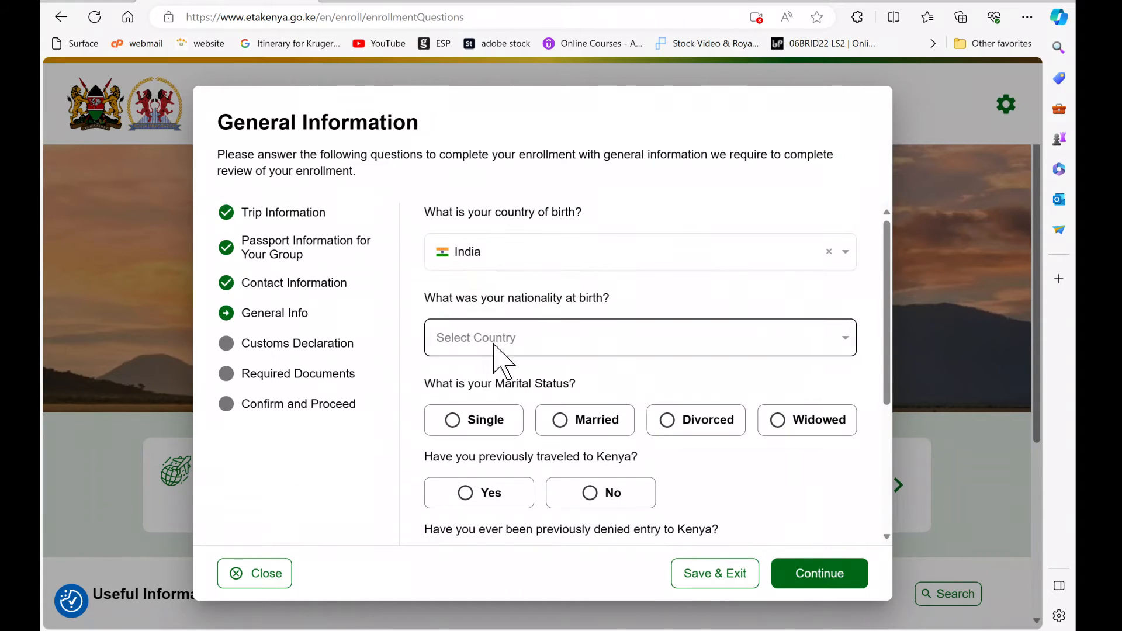
{"action": "left_click", "coordinate": [495, 350]}
{"action": "left_click", "coordinate": [476, 440]}
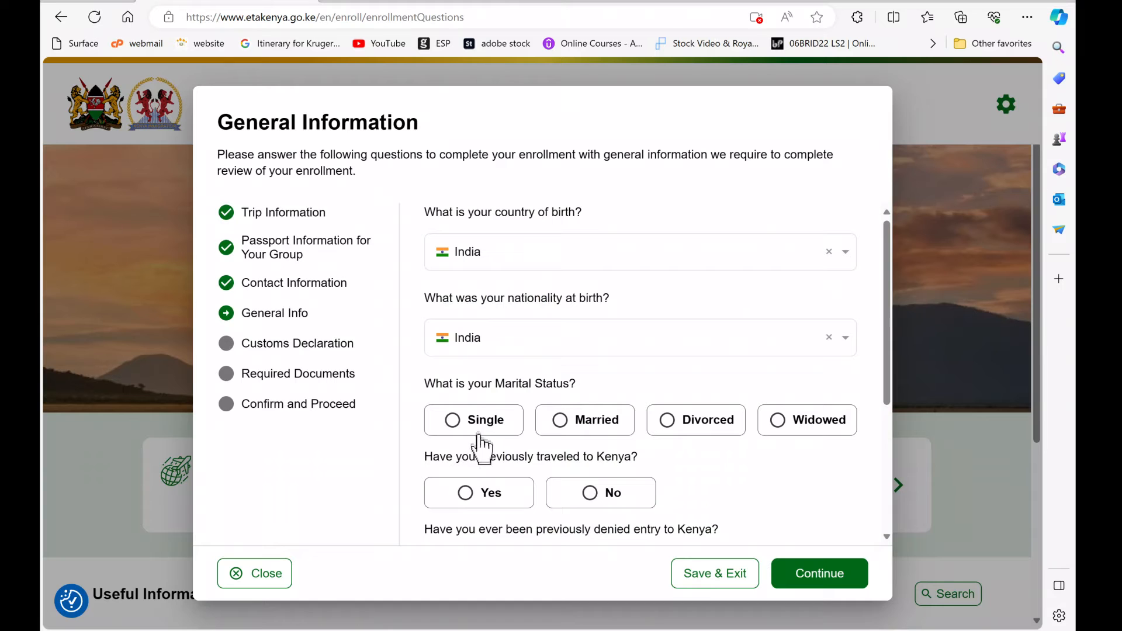
{"action": "left_click", "coordinate": [563, 429]}
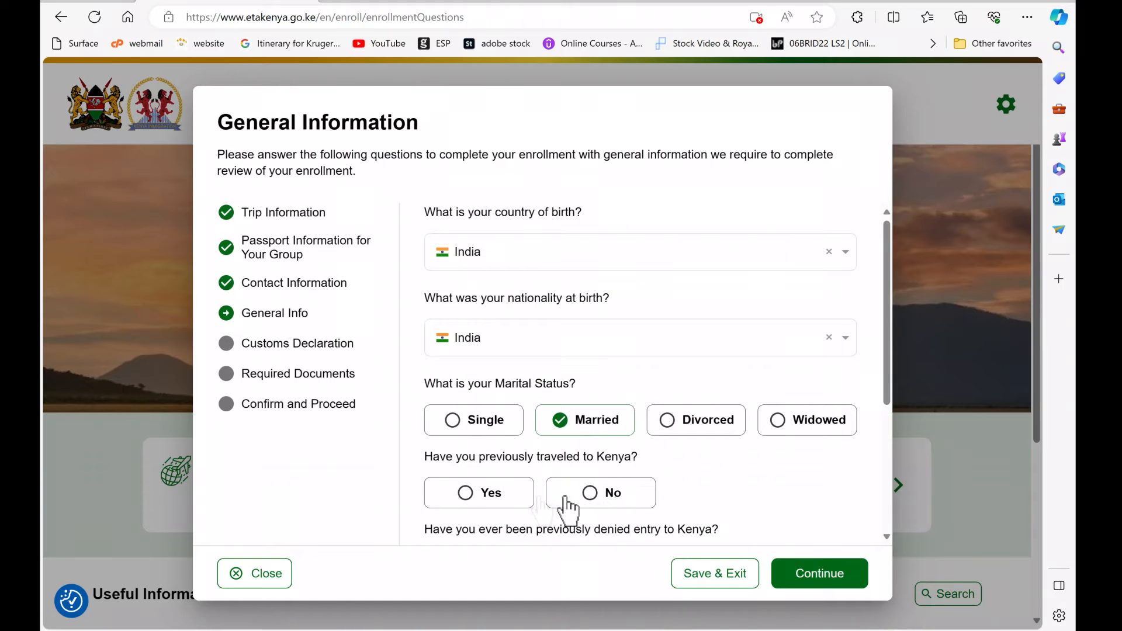
Step: Answer No to previous entry denial and third-party trip financing, then submit General Info
{"action": "left_click_drag", "start_coordinate": [887, 390], "coordinate": [888, 484]}
{"action": "left_click", "coordinate": [600, 386]}
{"action": "left_click_drag", "start_coordinate": [887, 400], "coordinate": [887, 425]}
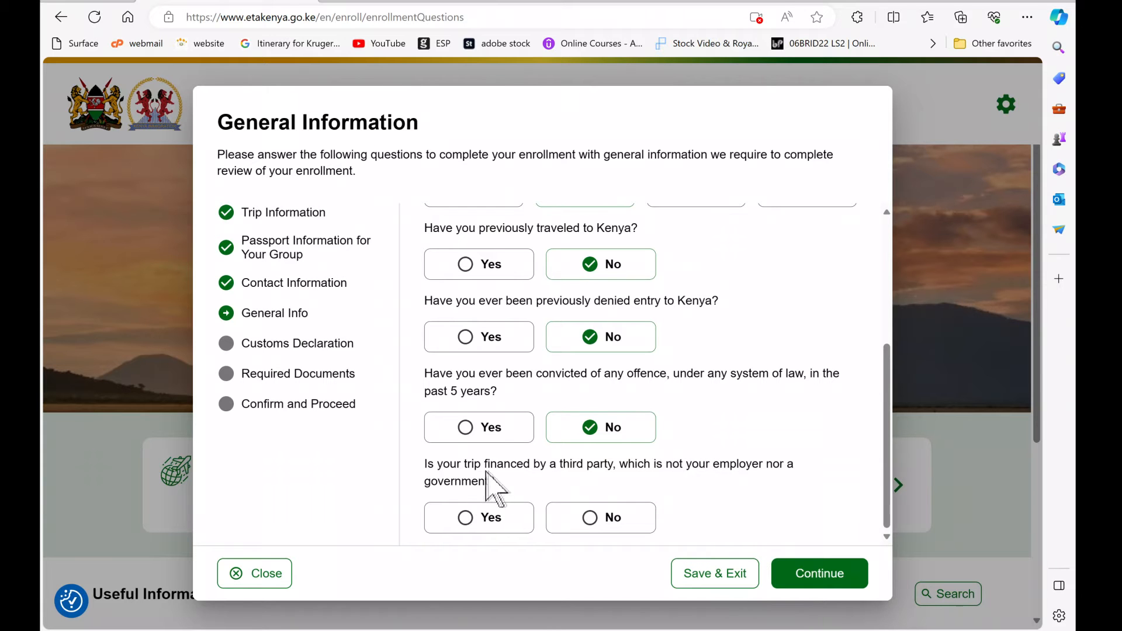
{"action": "left_click", "coordinate": [591, 516]}
{"action": "left_click", "coordinate": [1039, 523]}
{"action": "left_click", "coordinate": [819, 575]}
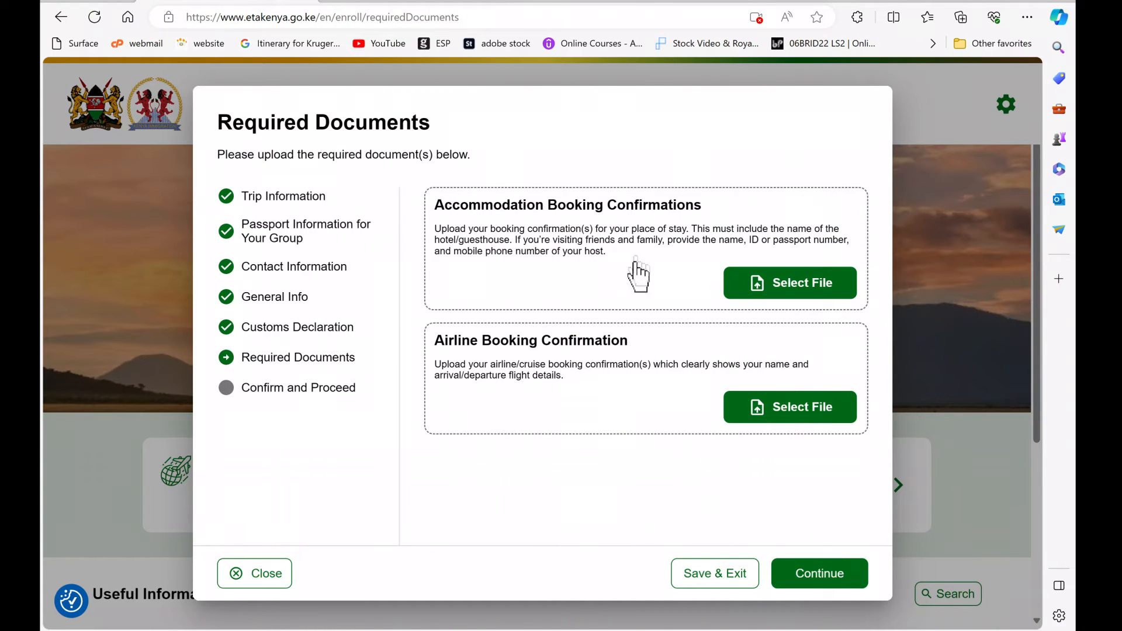
Step: Attach Invitation Letter.jpg as the accommodation booking confirmation
{"action": "left_click", "coordinate": [787, 284]}
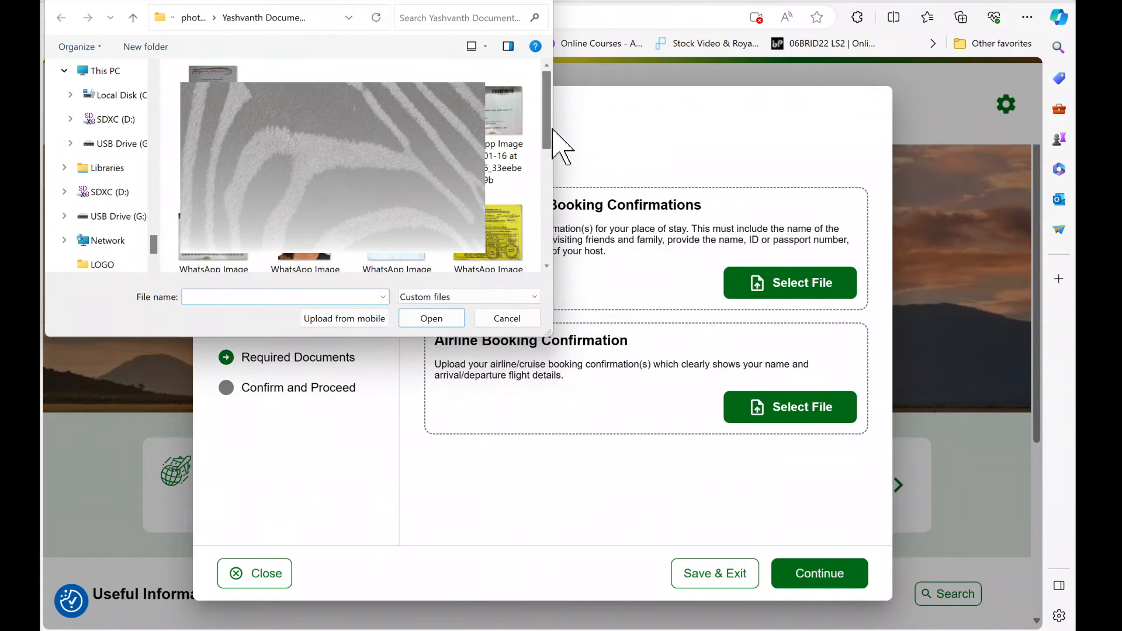
{"action": "left_click", "coordinate": [213, 105]}
{"action": "left_click", "coordinate": [440, 319]}
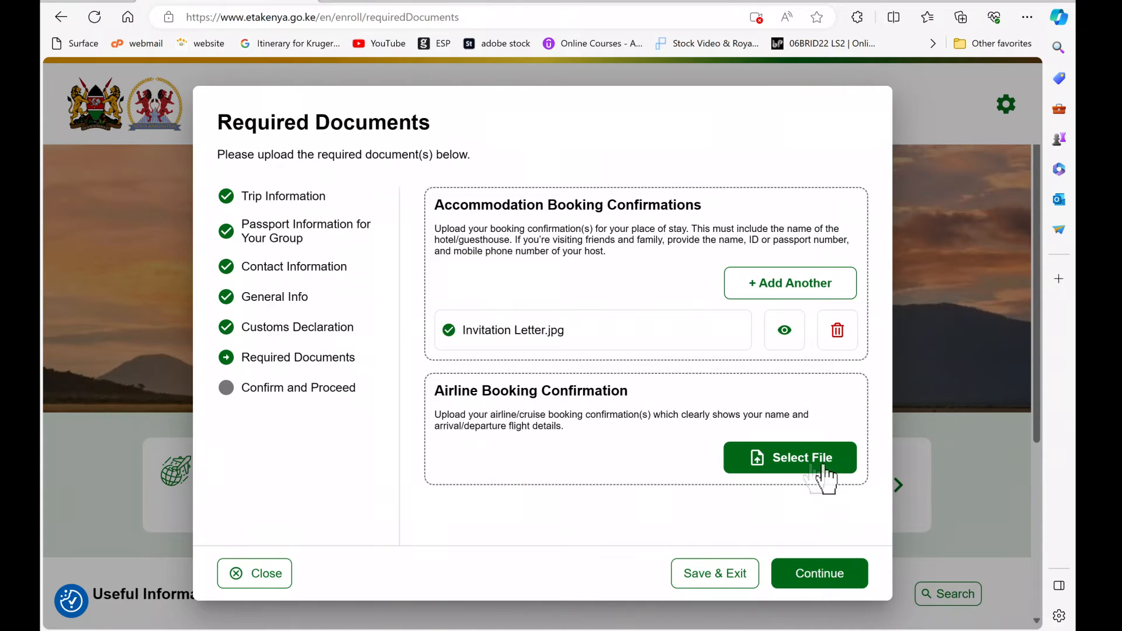
Step: Try the flight e-ticket as airline confirmation, then snip the whole e-ticket page as an image
{"action": "left_click", "coordinate": [824, 464]}
{"action": "left_click", "coordinate": [213, 117]}
{"action": "left_click", "coordinate": [437, 320]}
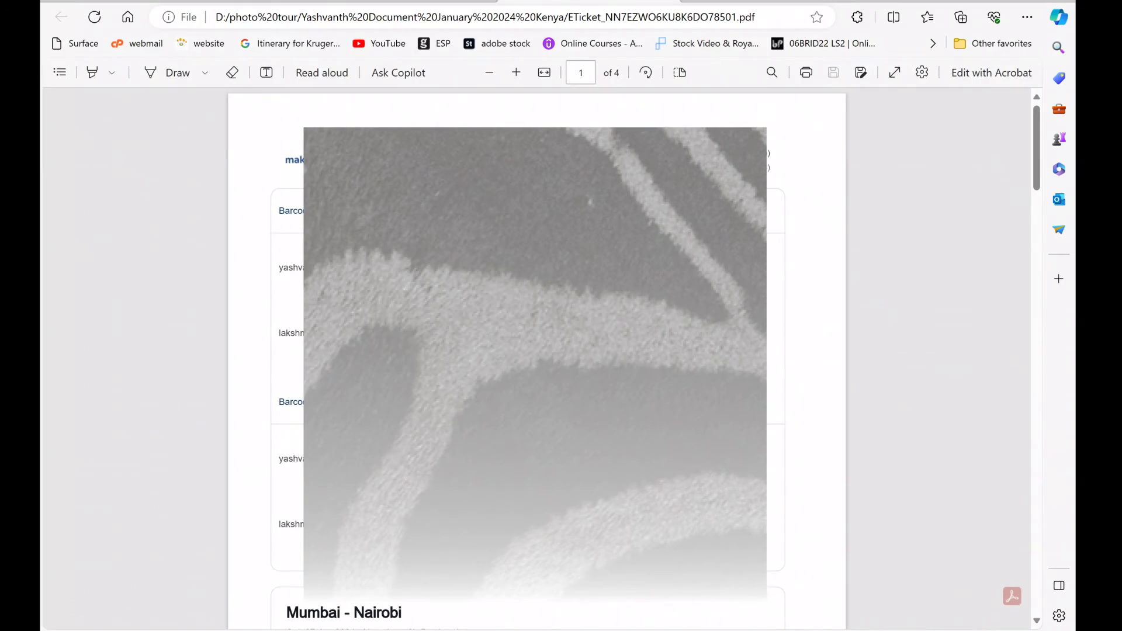
{"action": "key", "text": "super+shift+s"}
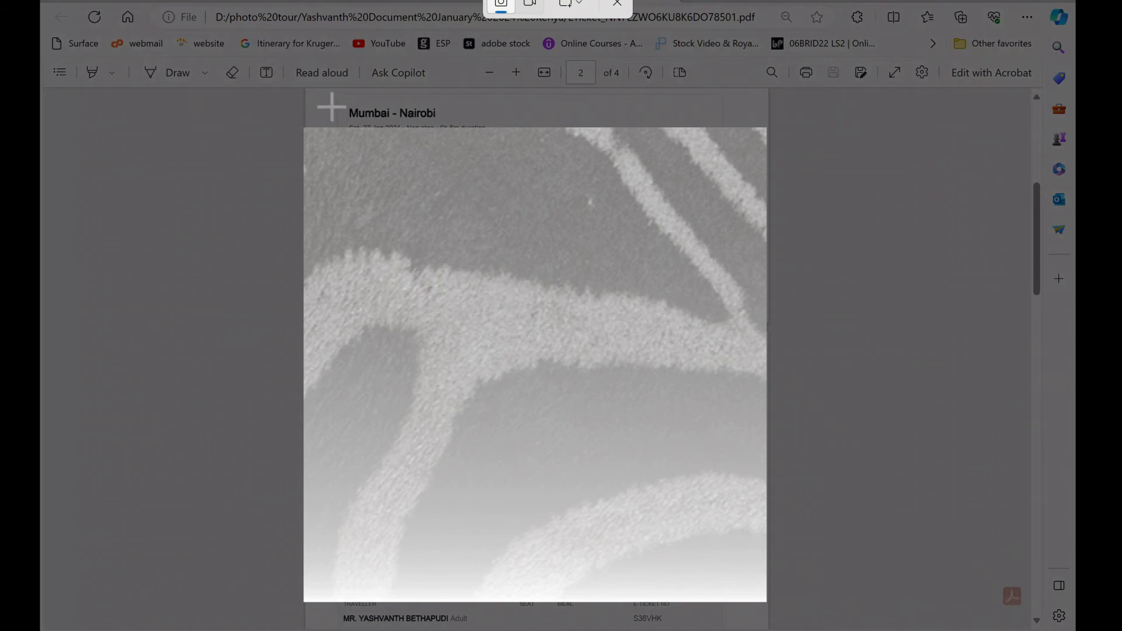
{"action": "left_click_drag", "start_coordinate": [320, 93], "coordinate": [770, 607]}
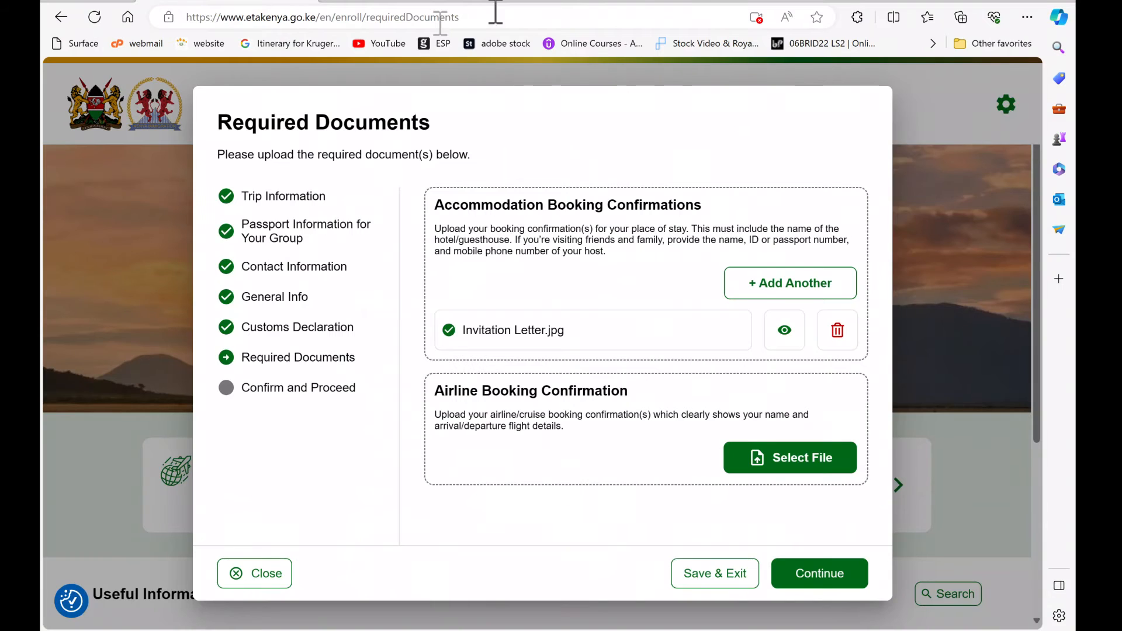
Step: Upload Screenshot 2024-01-16 122353.jpg as airline booking confirmation and continue to Confirm and Proceed
{"action": "left_click", "coordinate": [792, 458]}
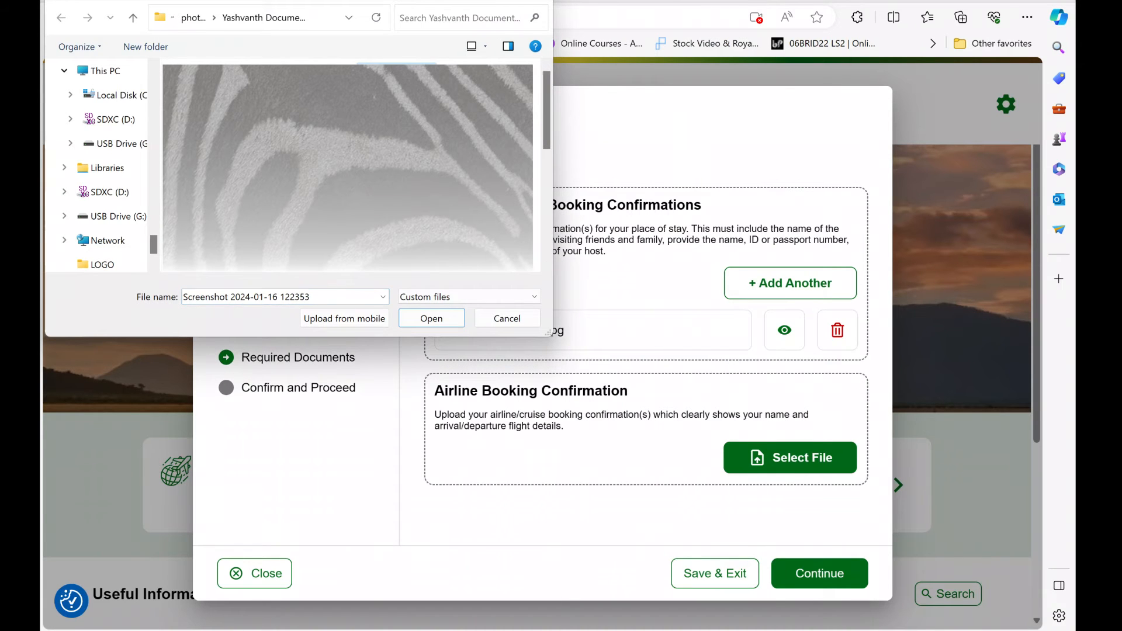
{"action": "left_click", "coordinate": [458, 322]}
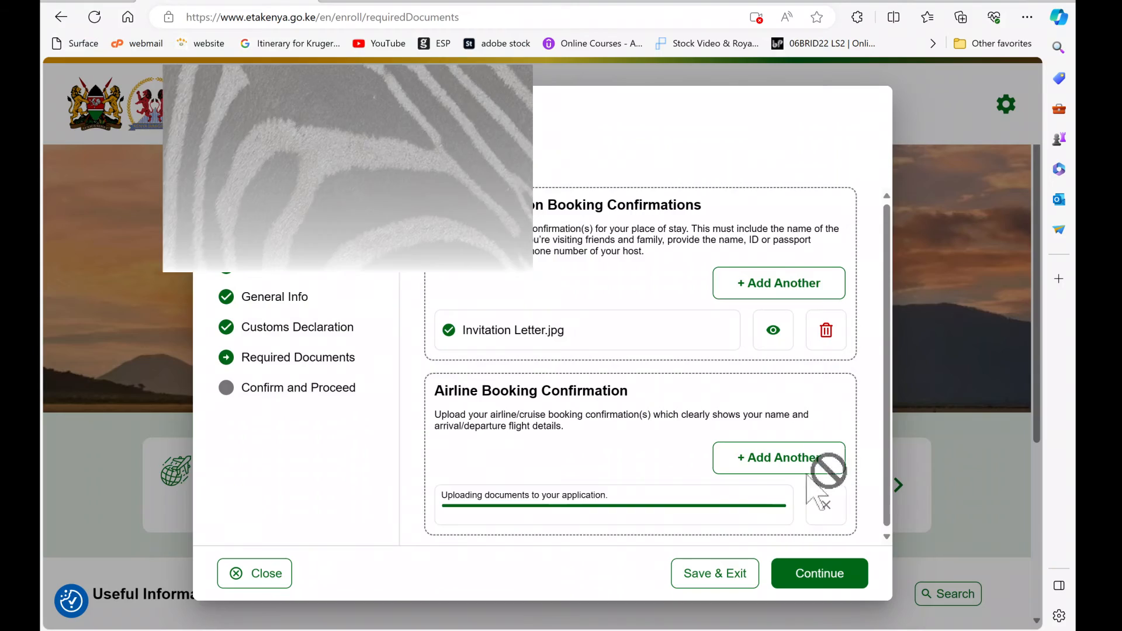
{"action": "left_click", "coordinate": [803, 580]}
{"action": "scroll", "coordinate": [891, 396], "scroll_direction": "down", "scroll_amount": 1}
{"action": "left_click_drag", "start_coordinate": [891, 398], "coordinate": [879, 483]}
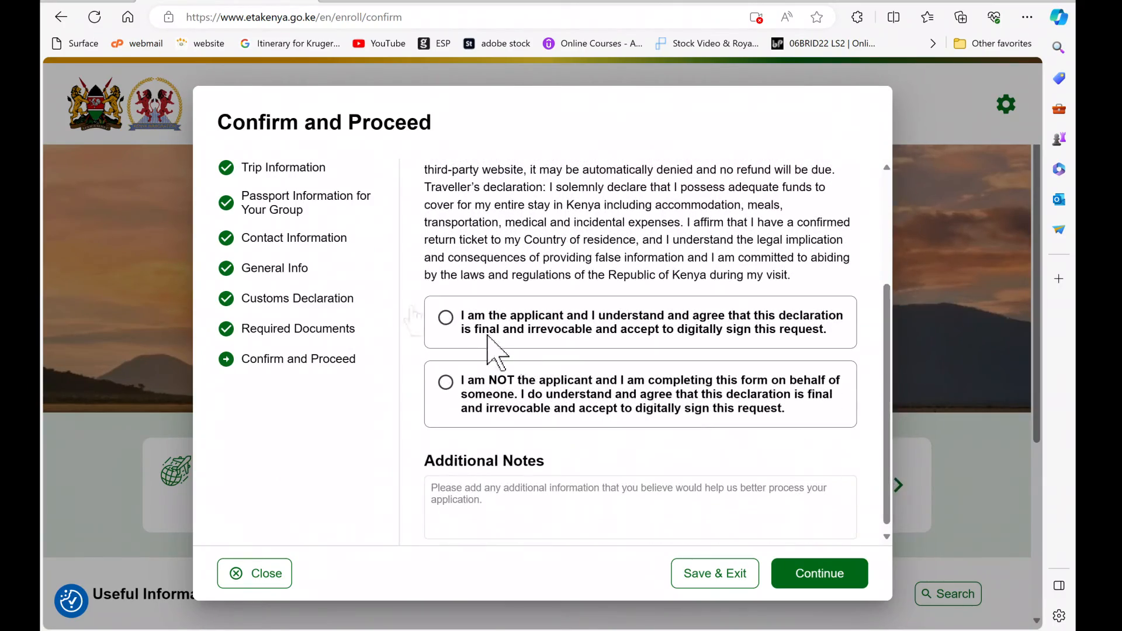
Step: Sign the declaration as the applicant, selecting yourself, and allow the site's status notifications
{"action": "left_click", "coordinate": [445, 318]}
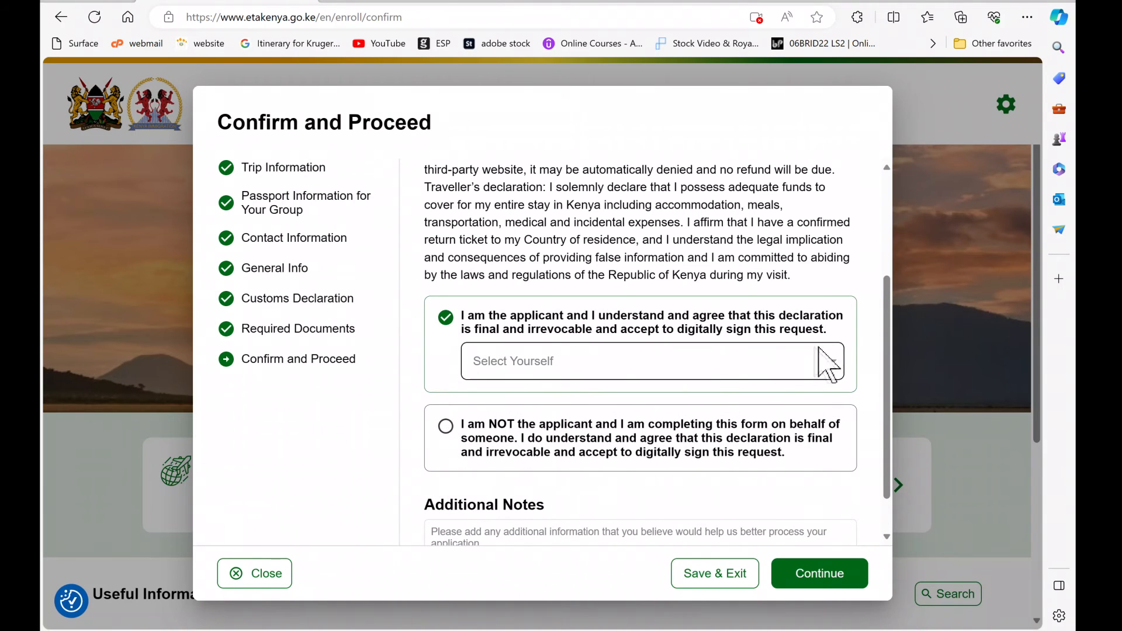
{"action": "left_click", "coordinate": [834, 364]}
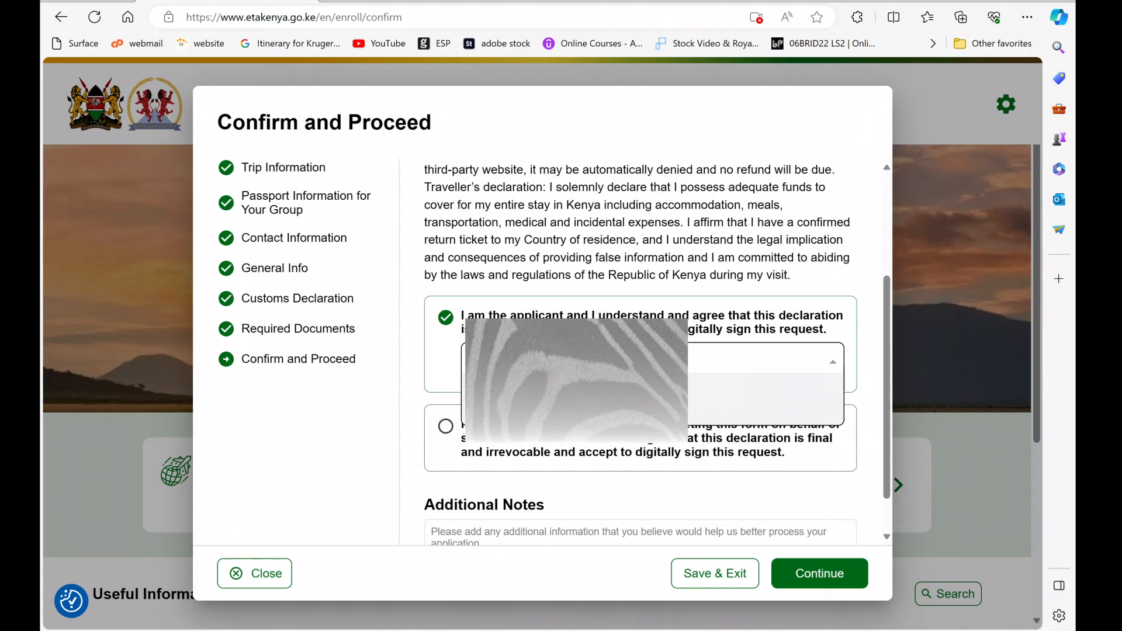
{"action": "left_click", "coordinate": [573, 402]}
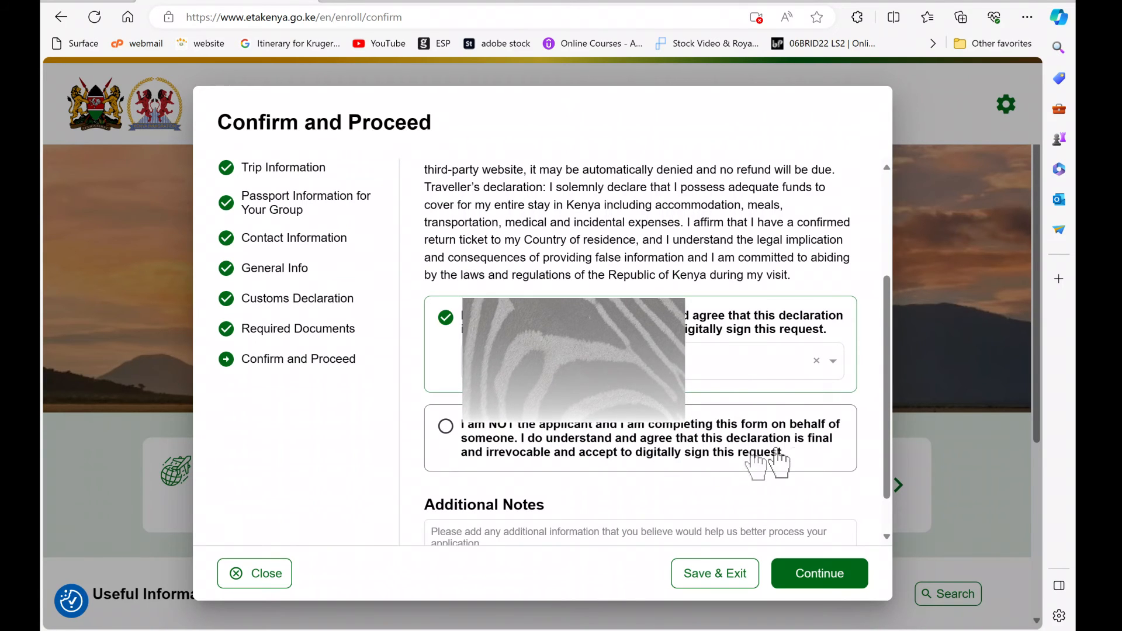
{"action": "scroll", "coordinate": [892, 435], "scroll_direction": "down", "scroll_amount": 1}
{"action": "left_click", "coordinate": [814, 576]}
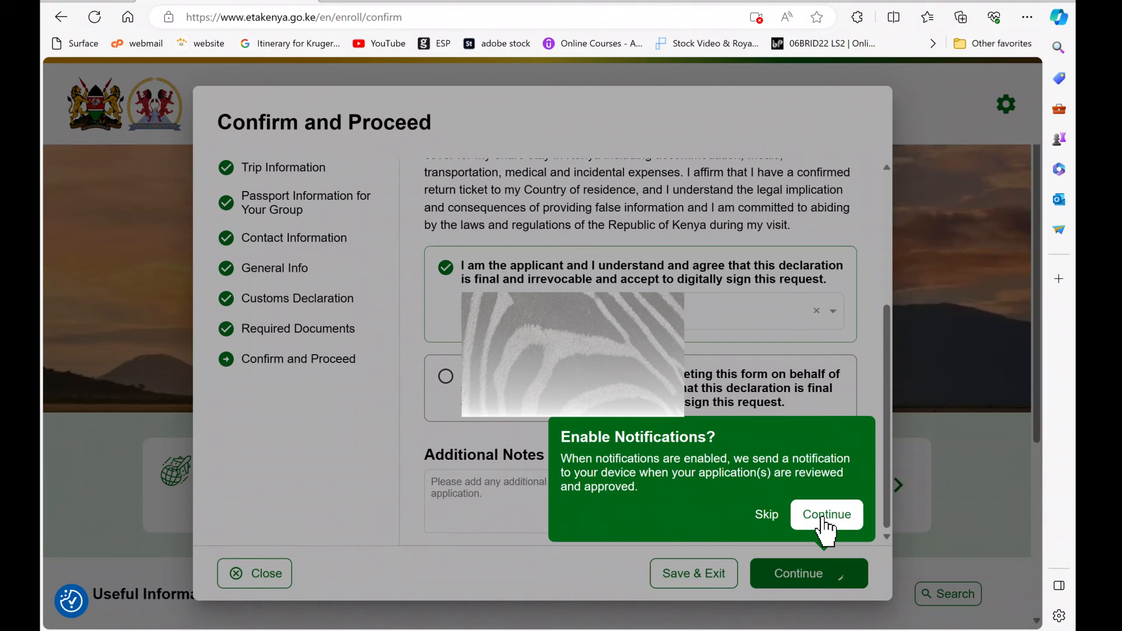
{"action": "left_click", "coordinate": [826, 514]}
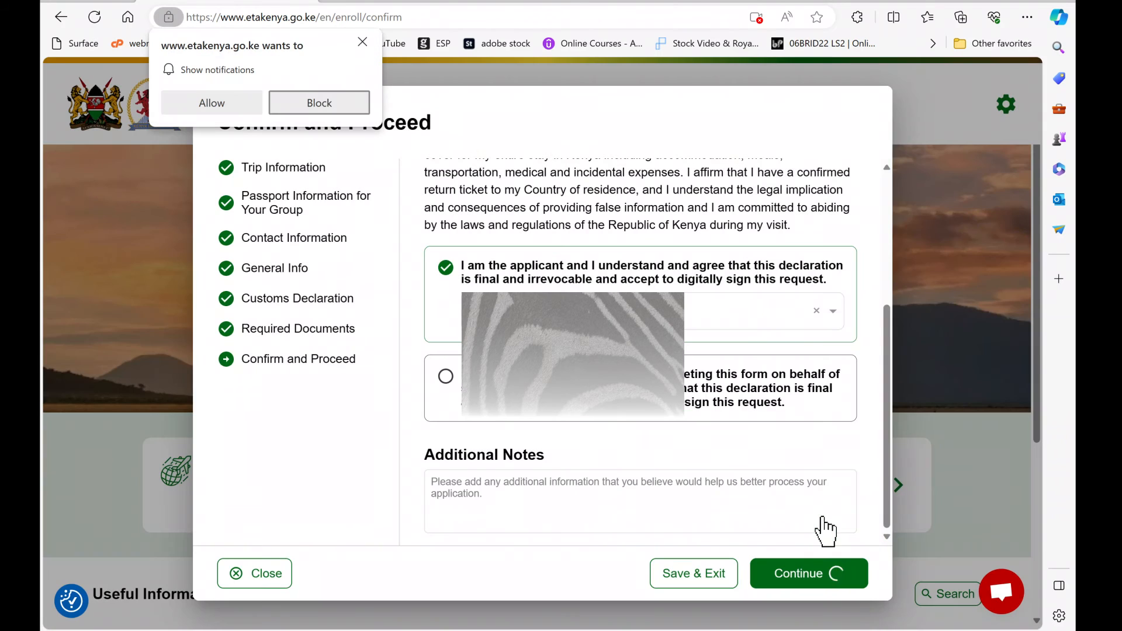
{"action": "left_click", "coordinate": [244, 107]}
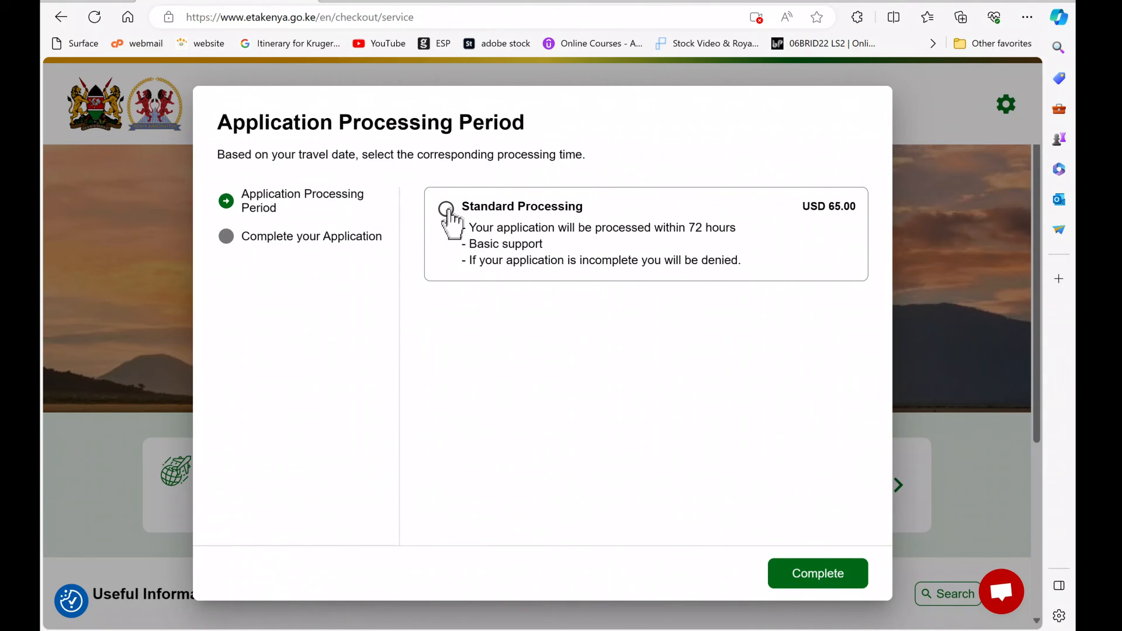
Step: Choose Standard Processing for USD 68.18, check the cost summary, and pay for the application
{"action": "left_click", "coordinate": [448, 211]}
{"action": "left_click", "coordinate": [1037, 513]}
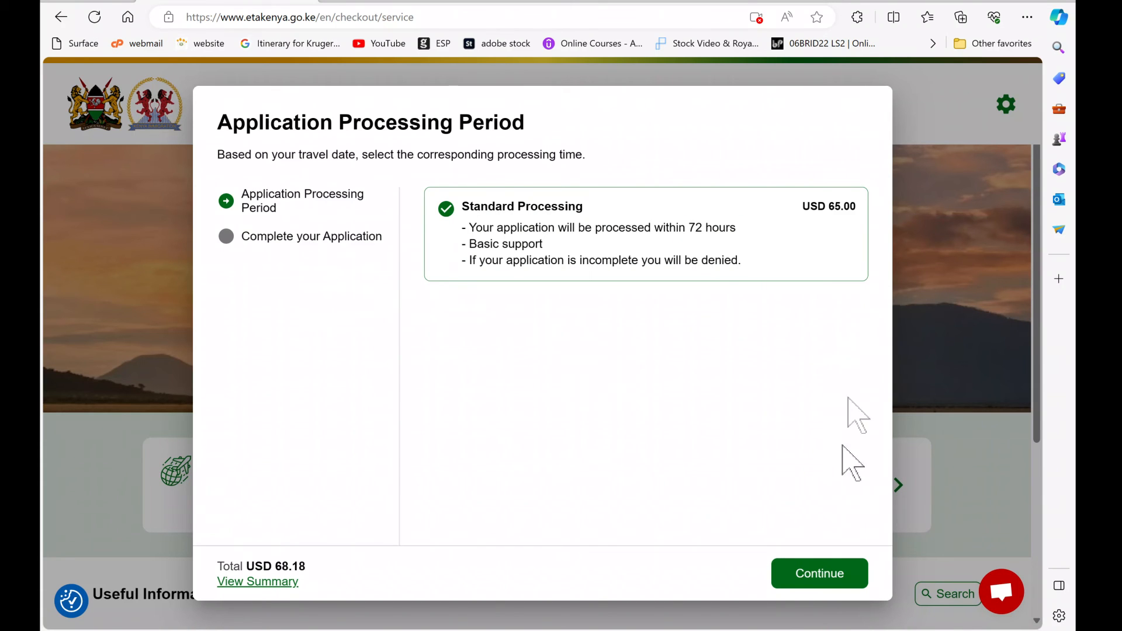
{"action": "left_click", "coordinate": [261, 583]}
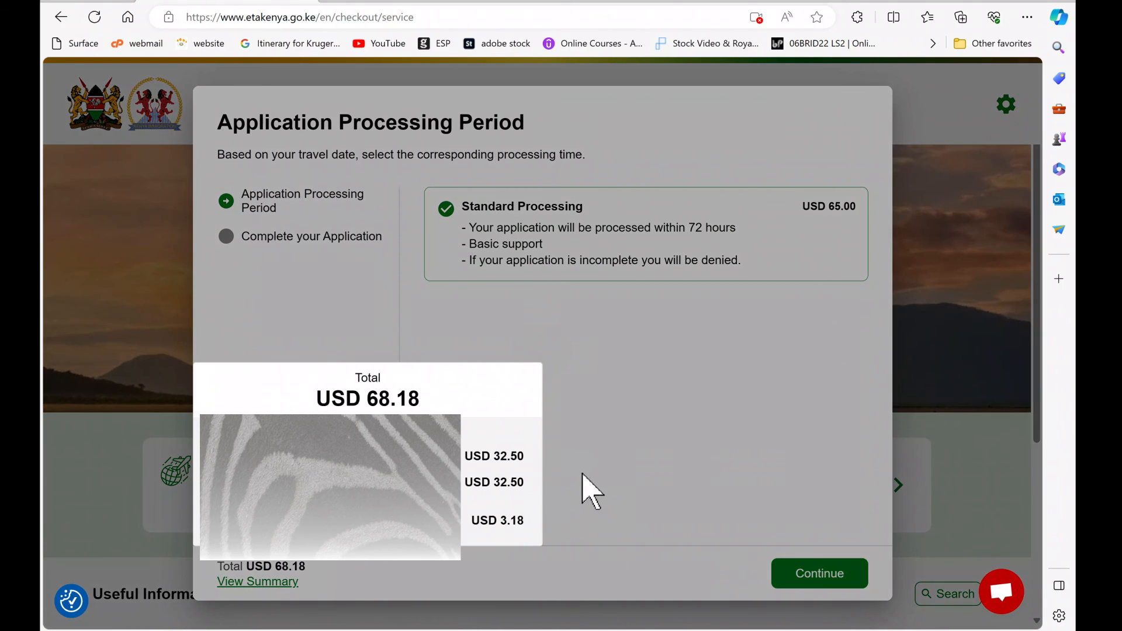
{"action": "left_click", "coordinate": [582, 474]}
{"action": "left_click", "coordinate": [819, 577]}
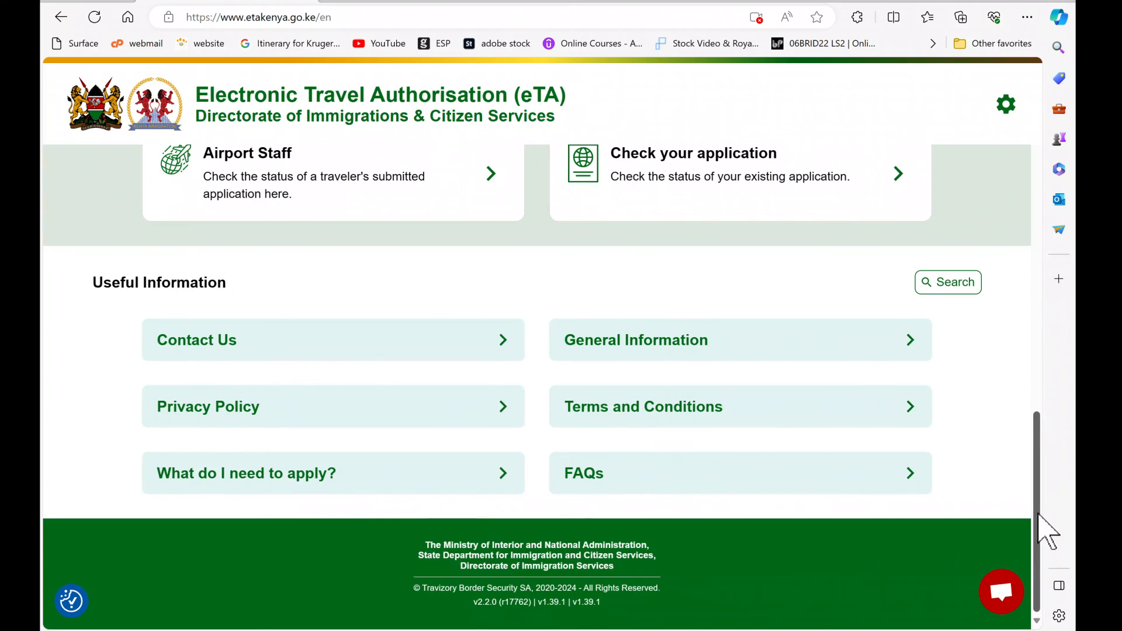
{"action": "left_click_drag", "start_coordinate": [1038, 515], "coordinate": [1043, 213]}
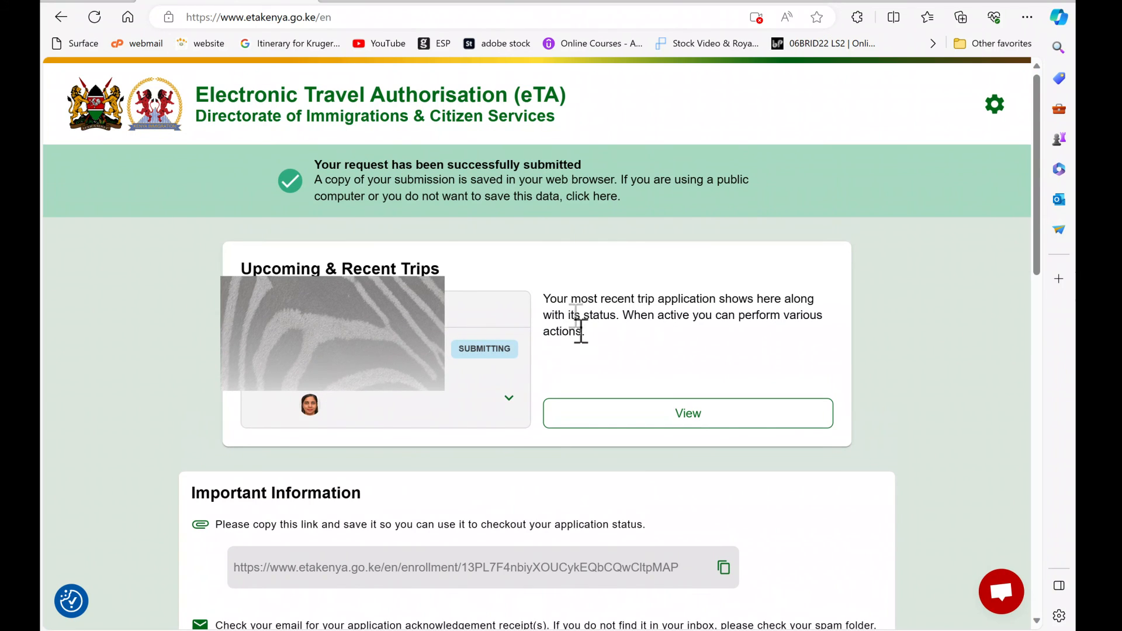
Step: Copy the application status link into the Word document, then close Word to its save prompt
{"action": "left_click_drag", "start_coordinate": [1035, 245], "coordinate": [1031, 327]}
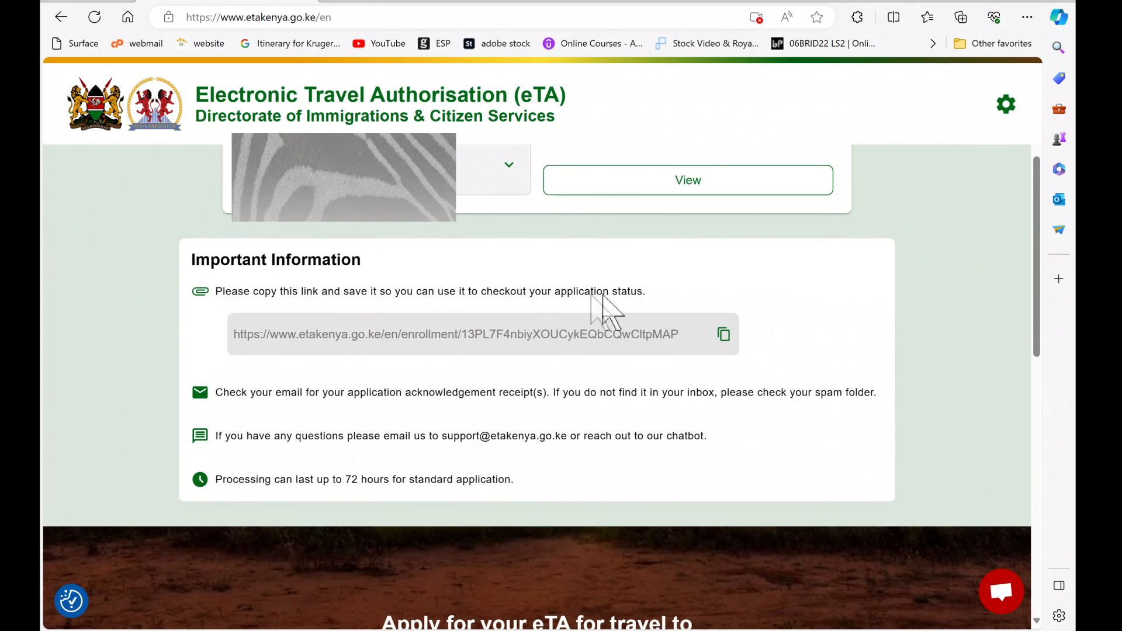
{"action": "left_click", "coordinate": [723, 333]}
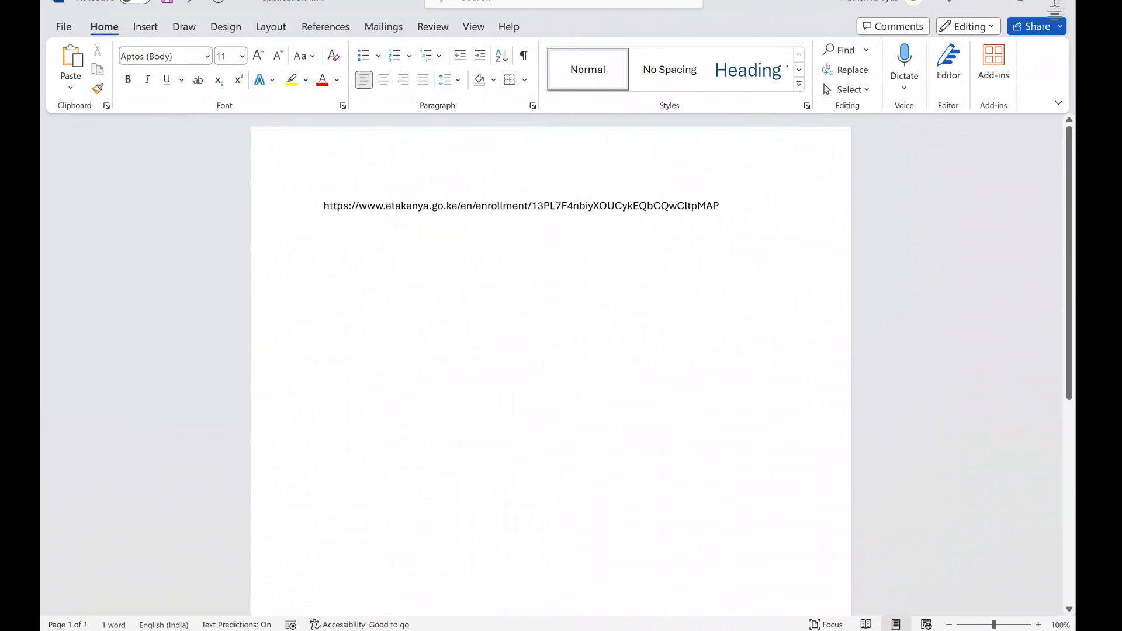
{"action": "left_click", "coordinate": [1060, 6]}
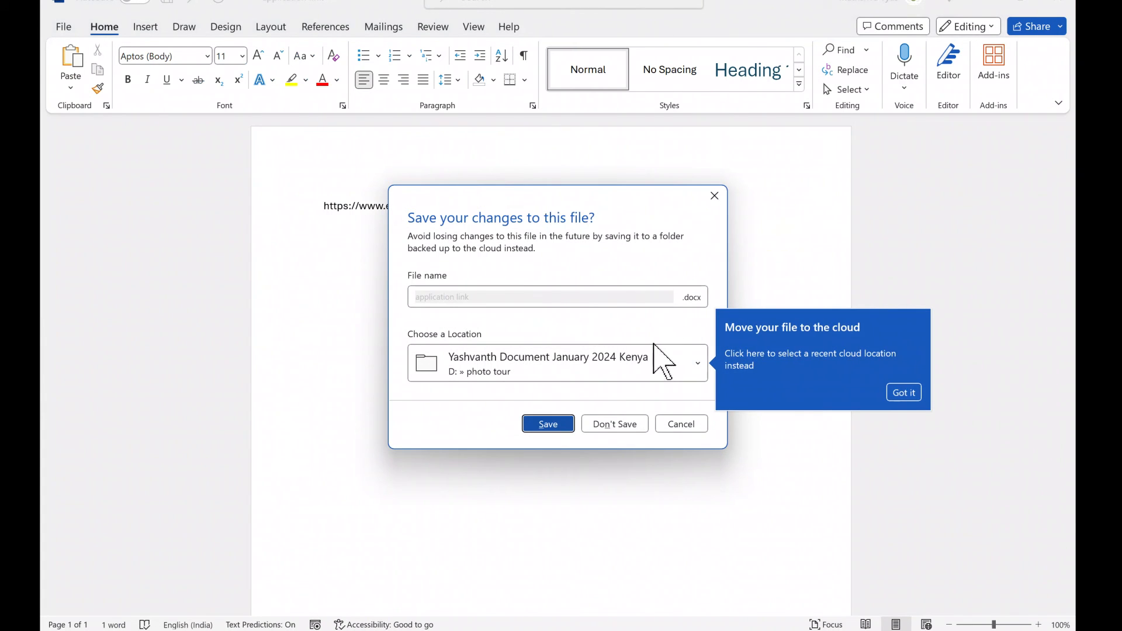